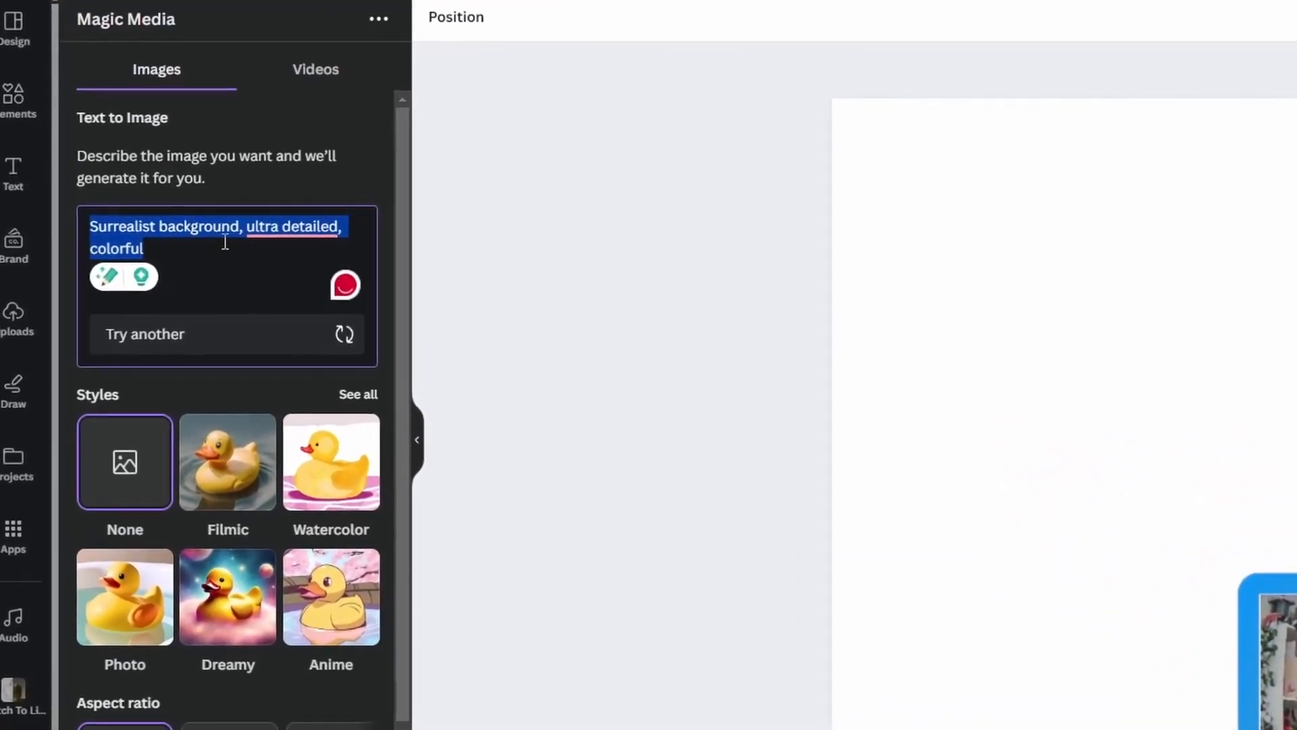
Step: Add a text box reading "An astronaut" to the blank page
click(224, 242)
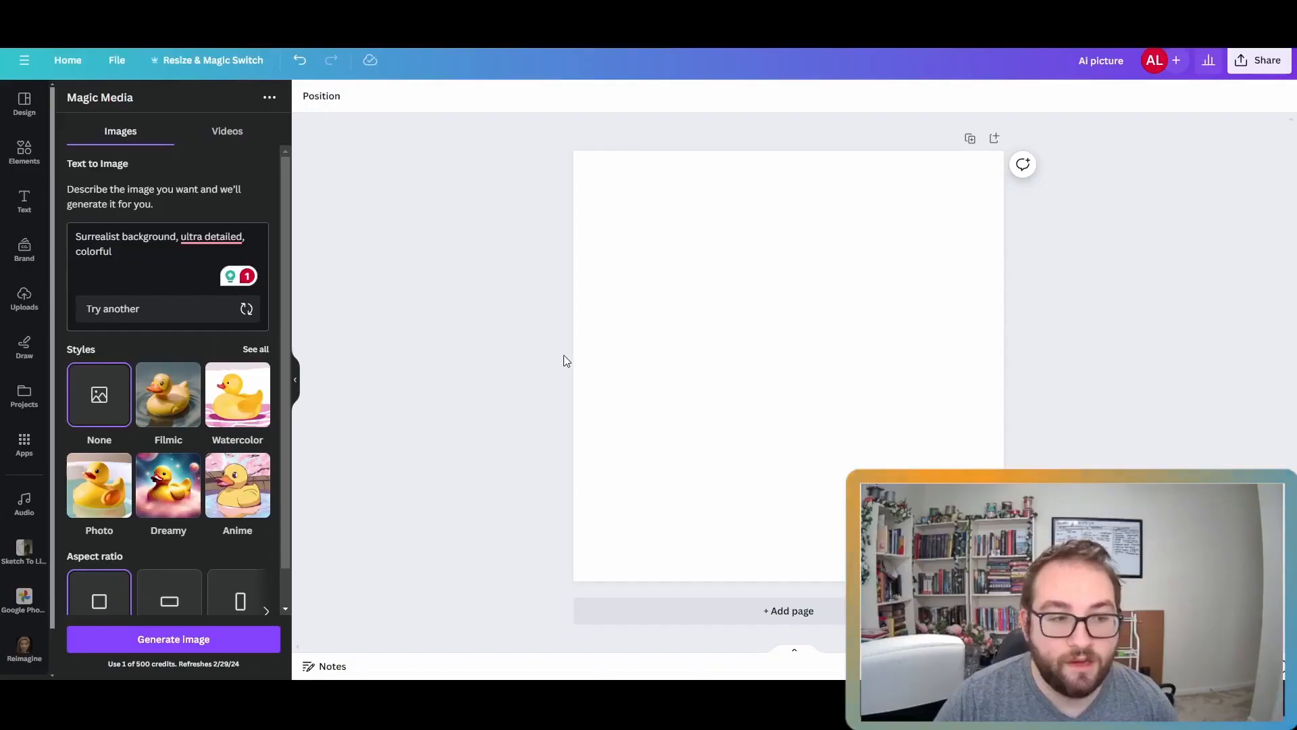
click(27, 202)
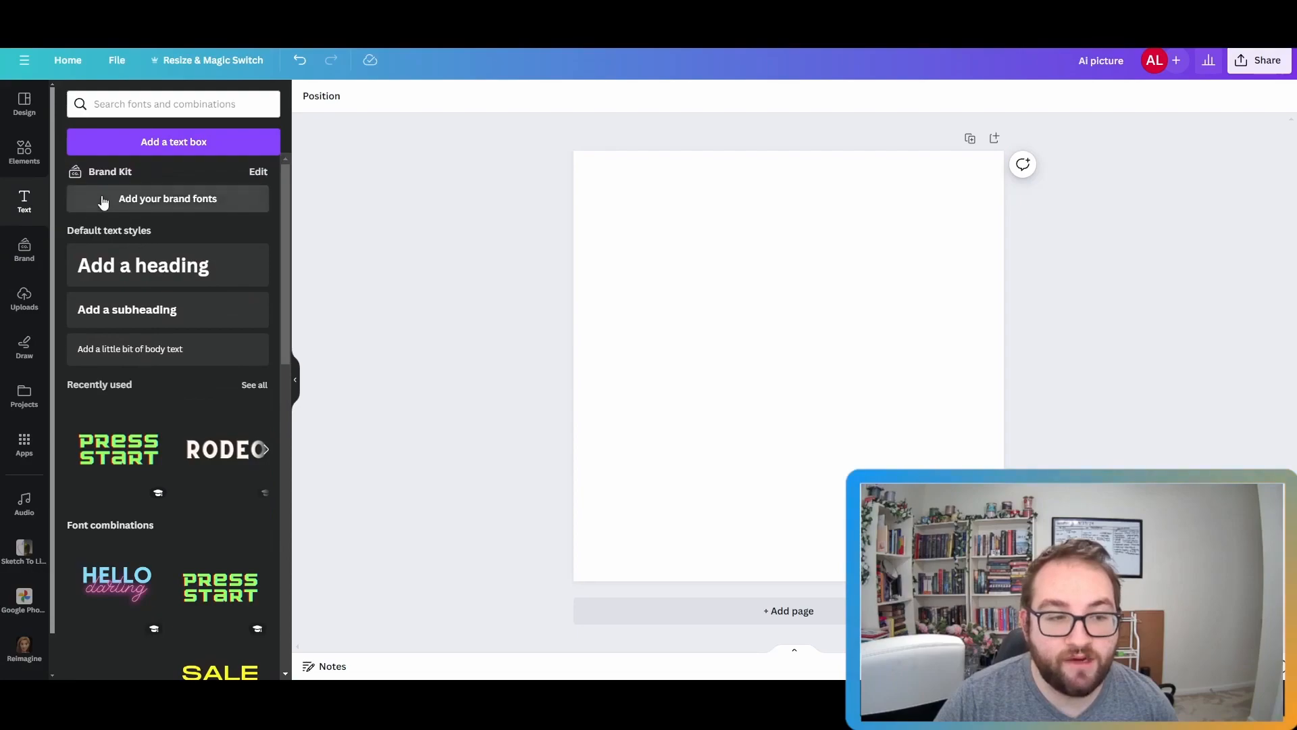
click(153, 154)
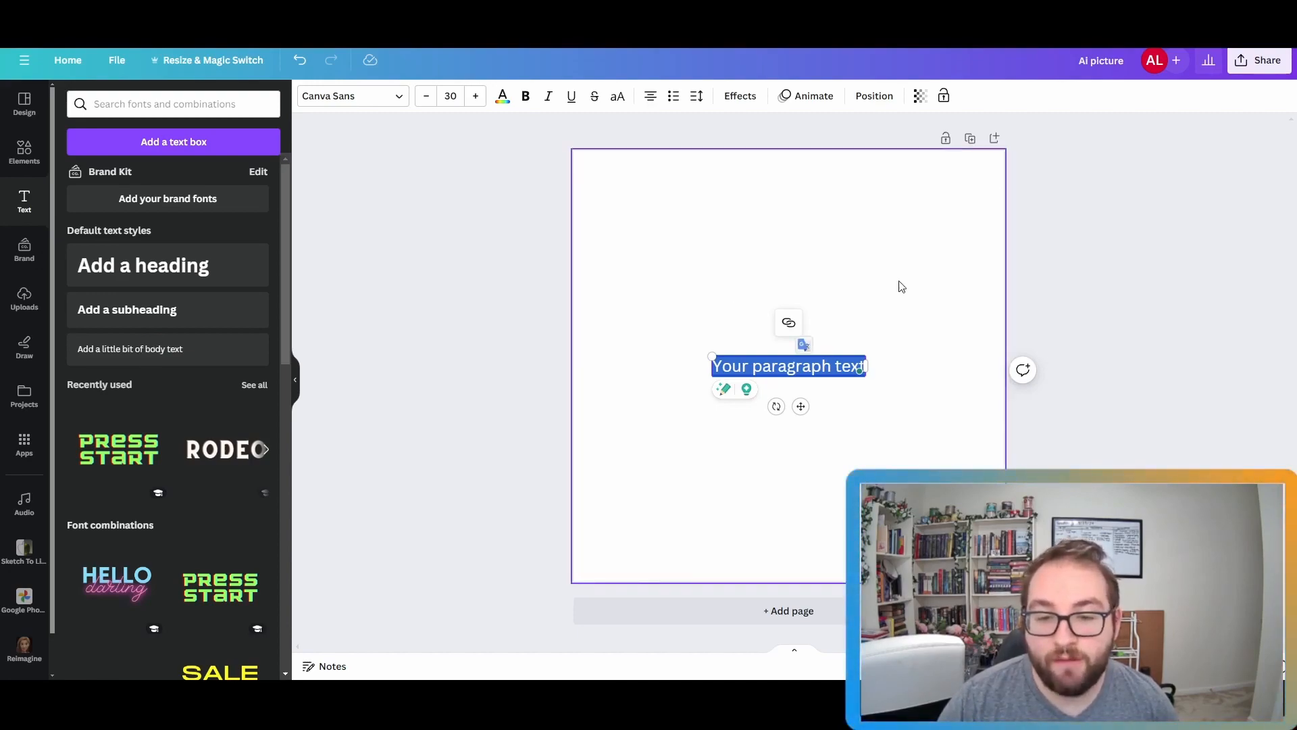
click(853, 339)
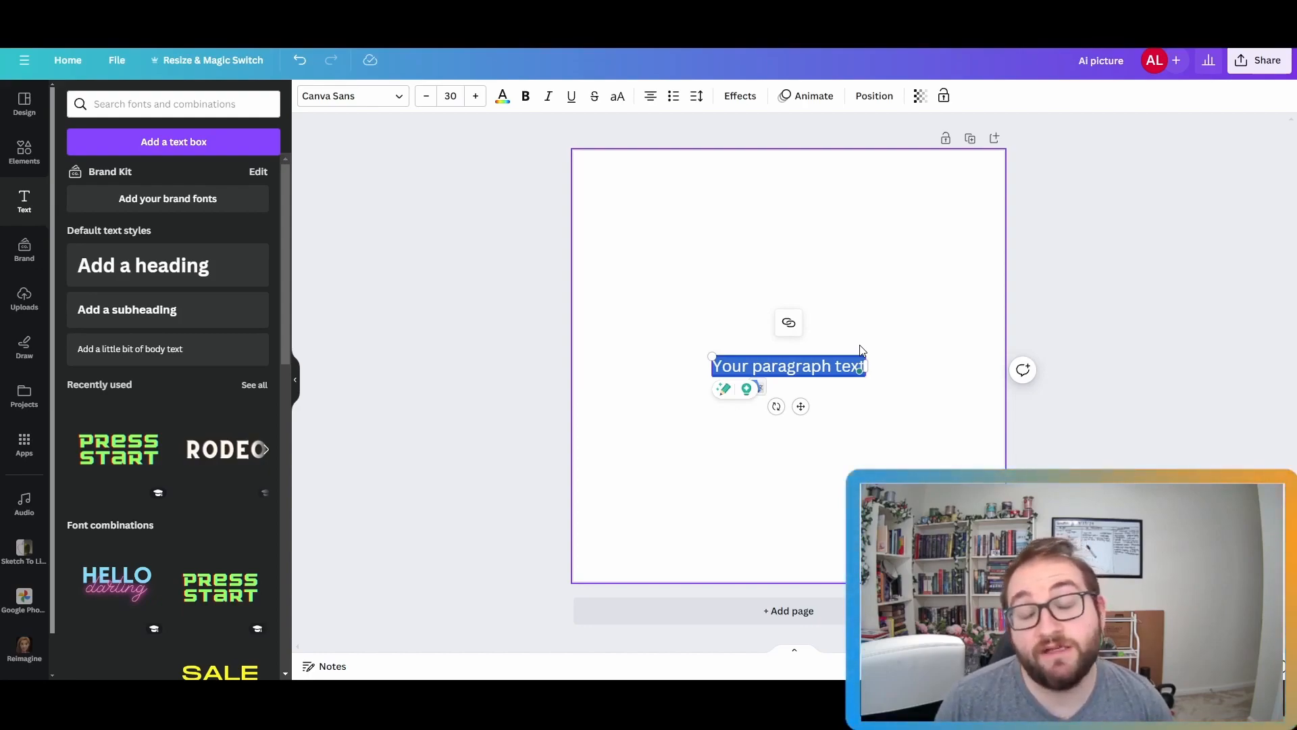
key(BackSpace)
text(An a)
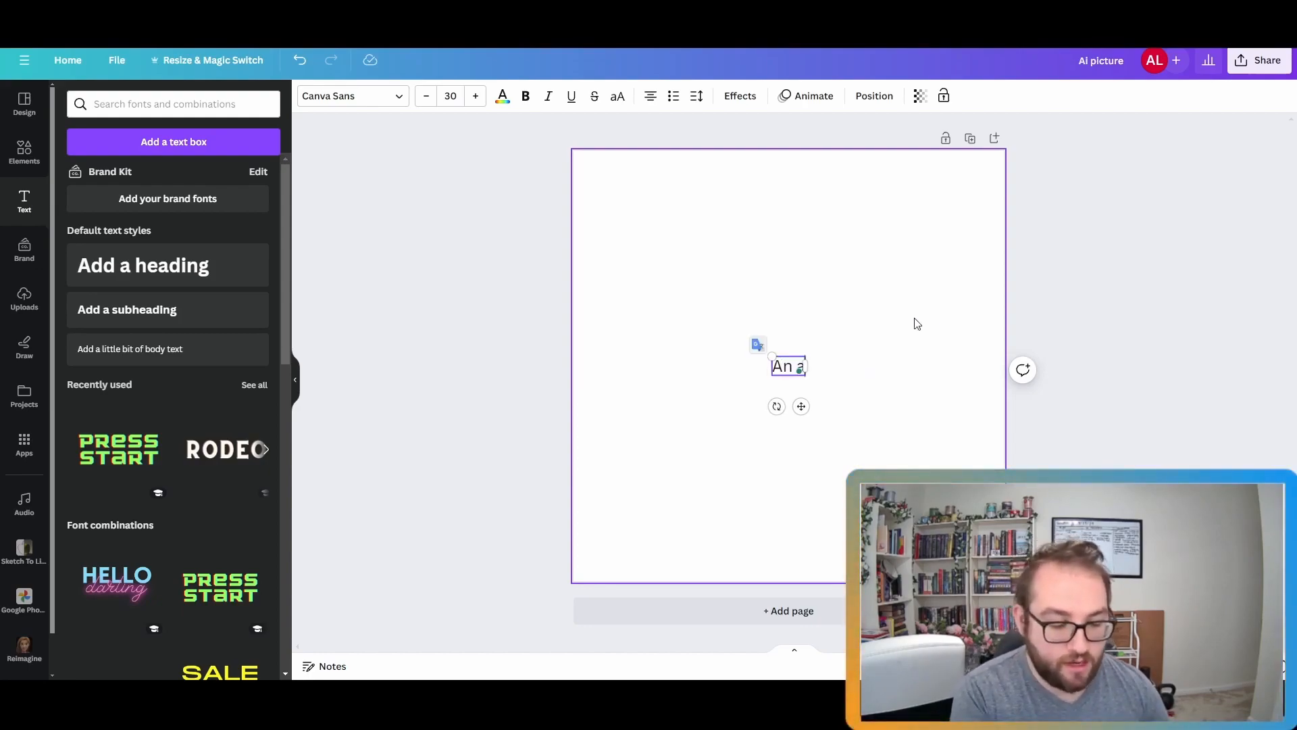
text(stronaut)
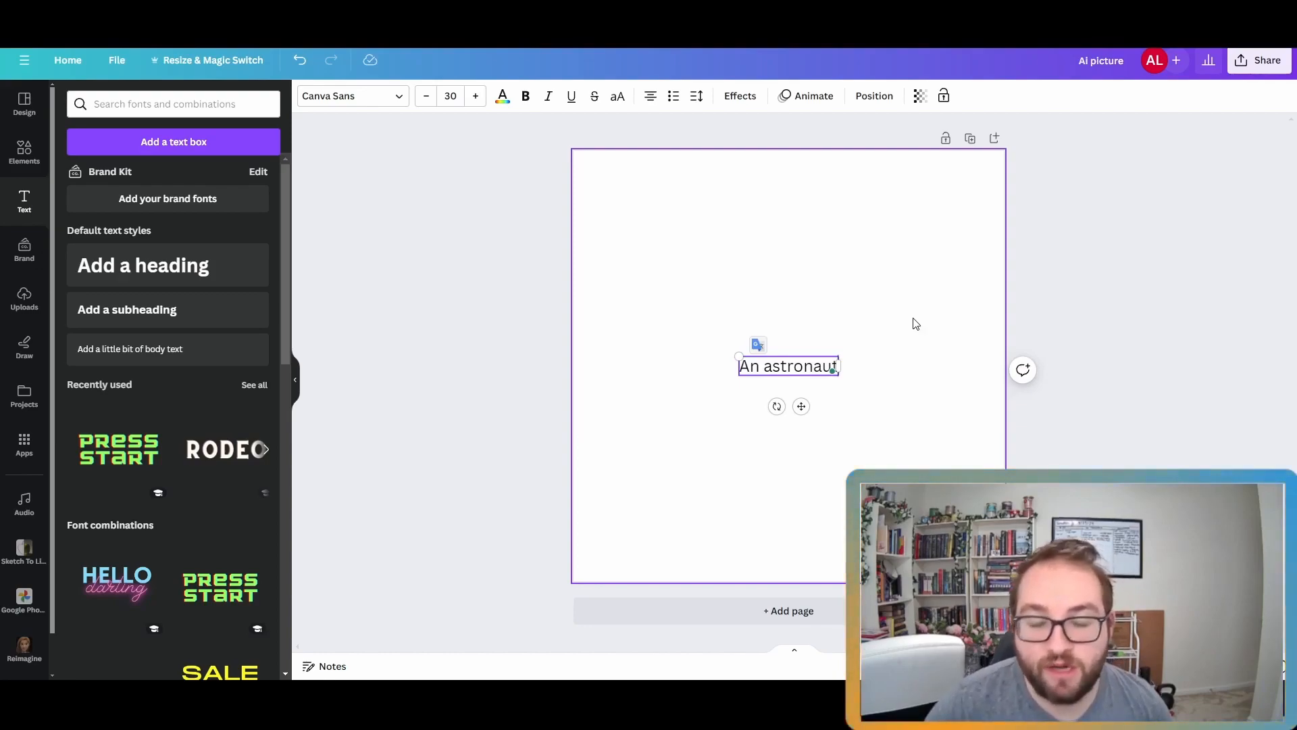
Step: Expand the "An astronaut" text with Magic Write's Continue writing option and rewrite the resulting paragraph with More fun
click(780, 335)
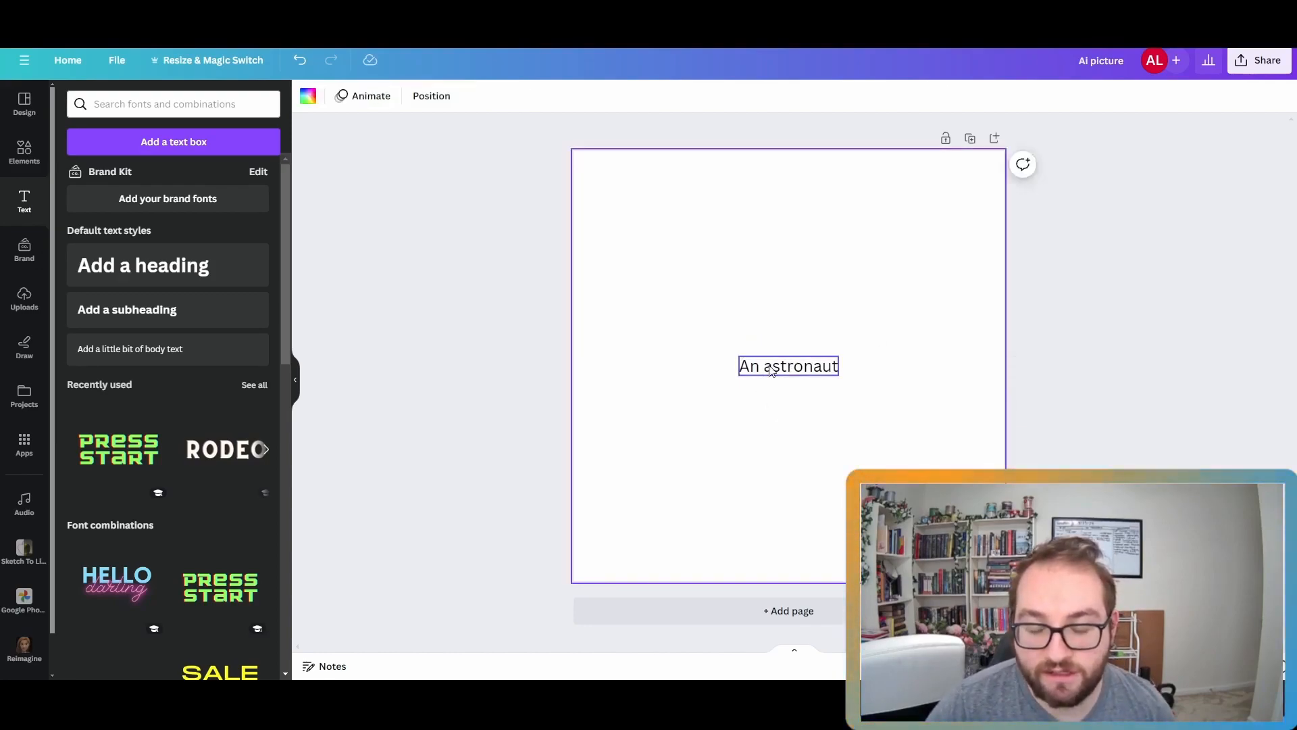
click(771, 371)
click(747, 327)
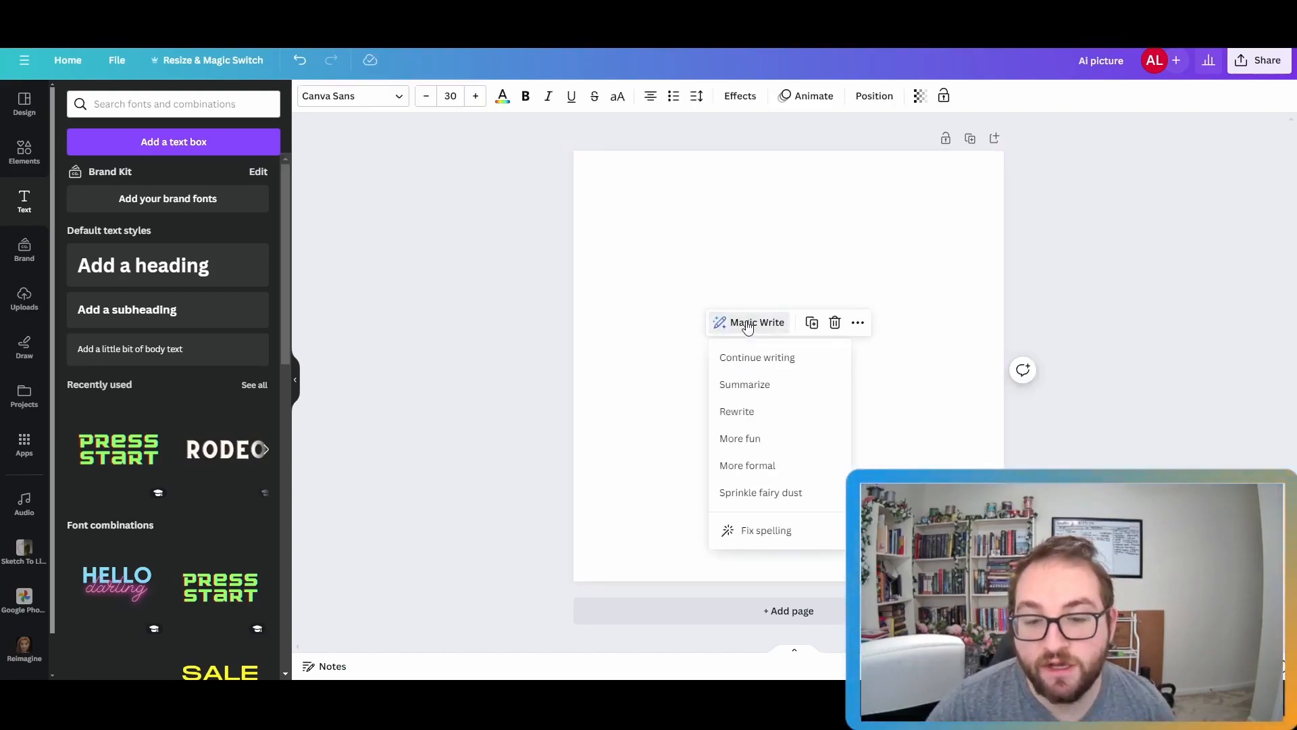
click(749, 358)
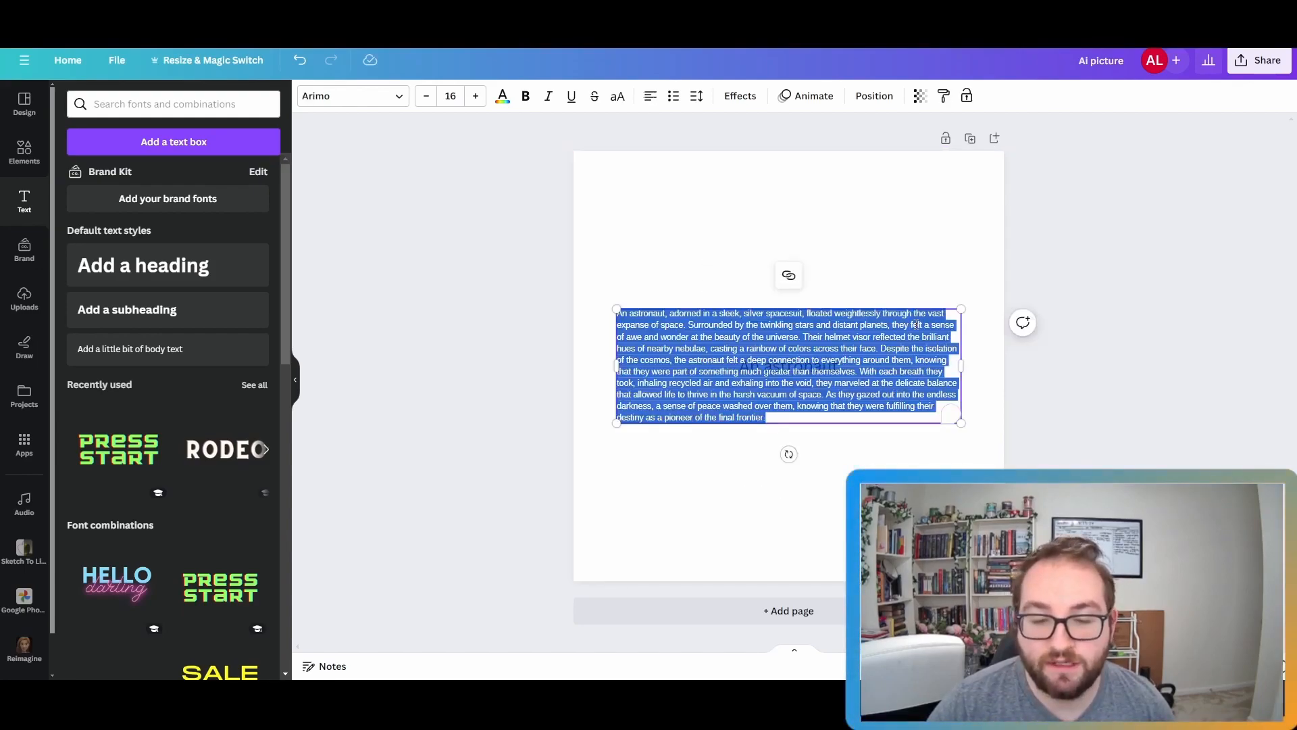
click(750, 283)
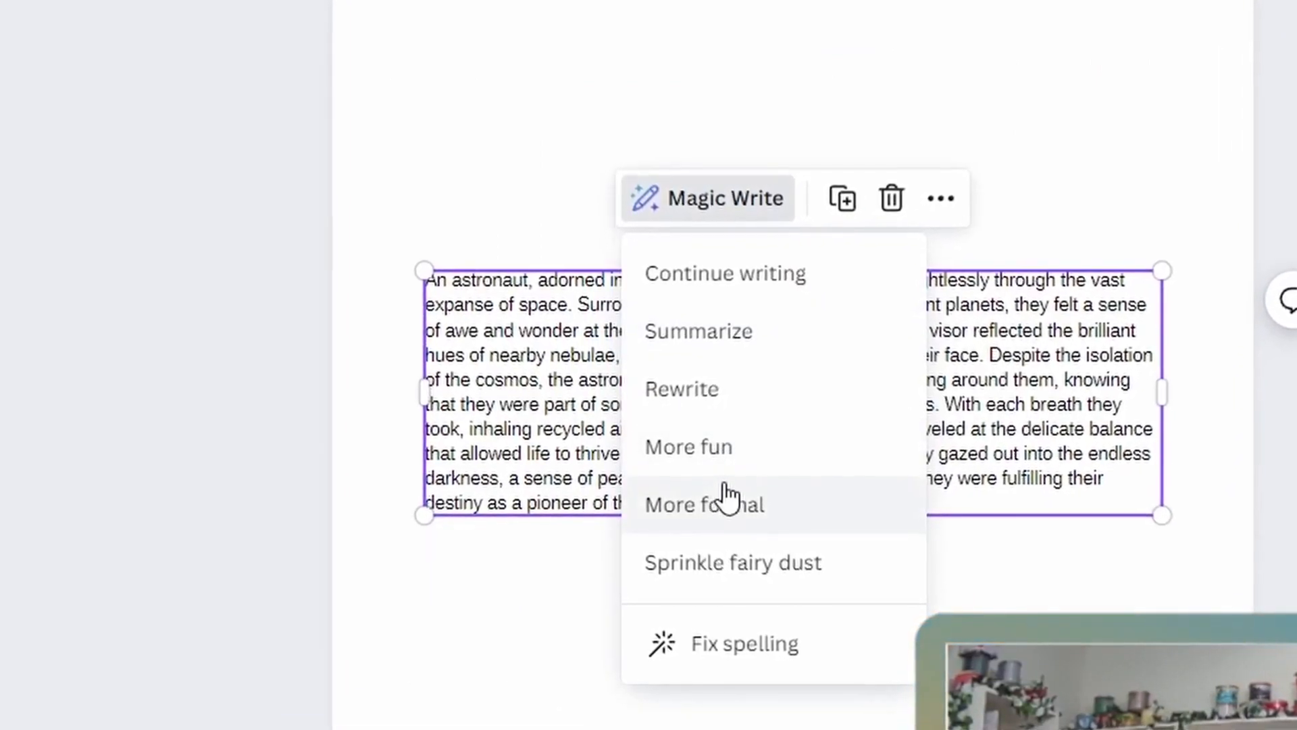
click(763, 421)
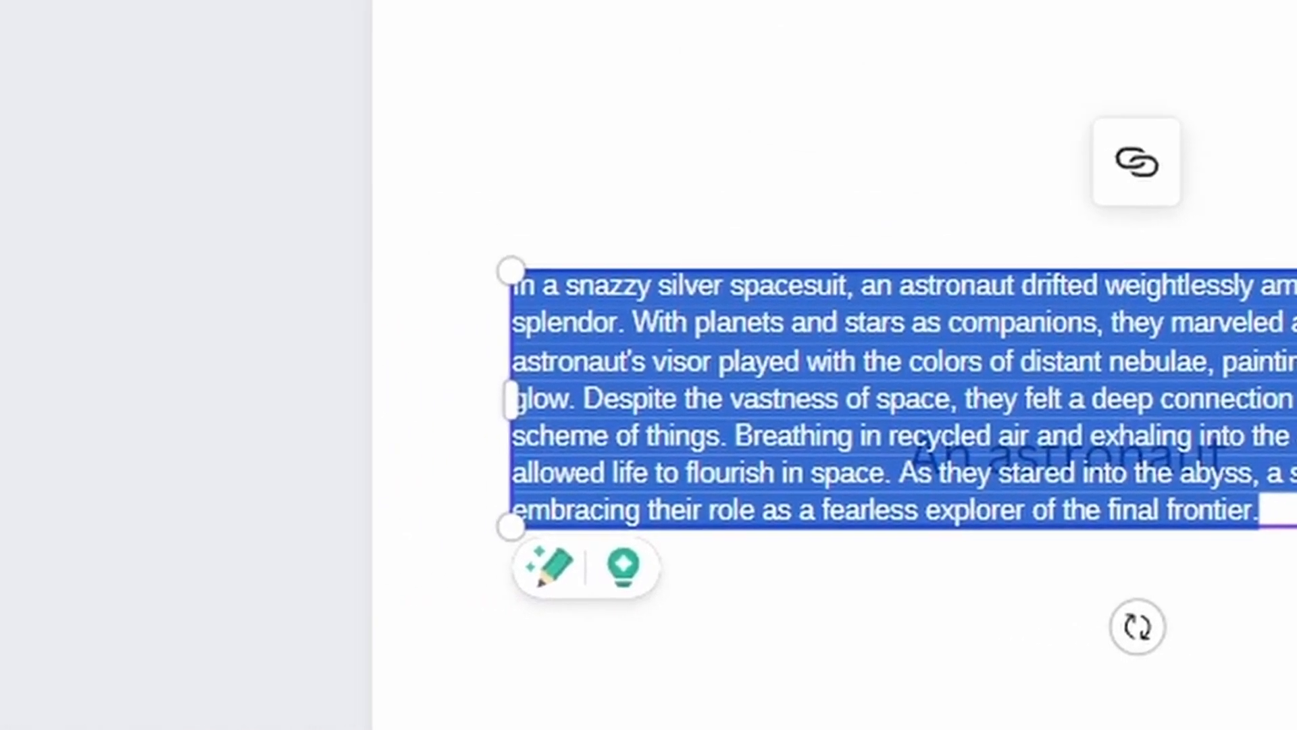
Step: Replace the Magic Media image prompt with the rewritten astronaut paragraph and generate images in the Dreamy style
triple_click(81, 178)
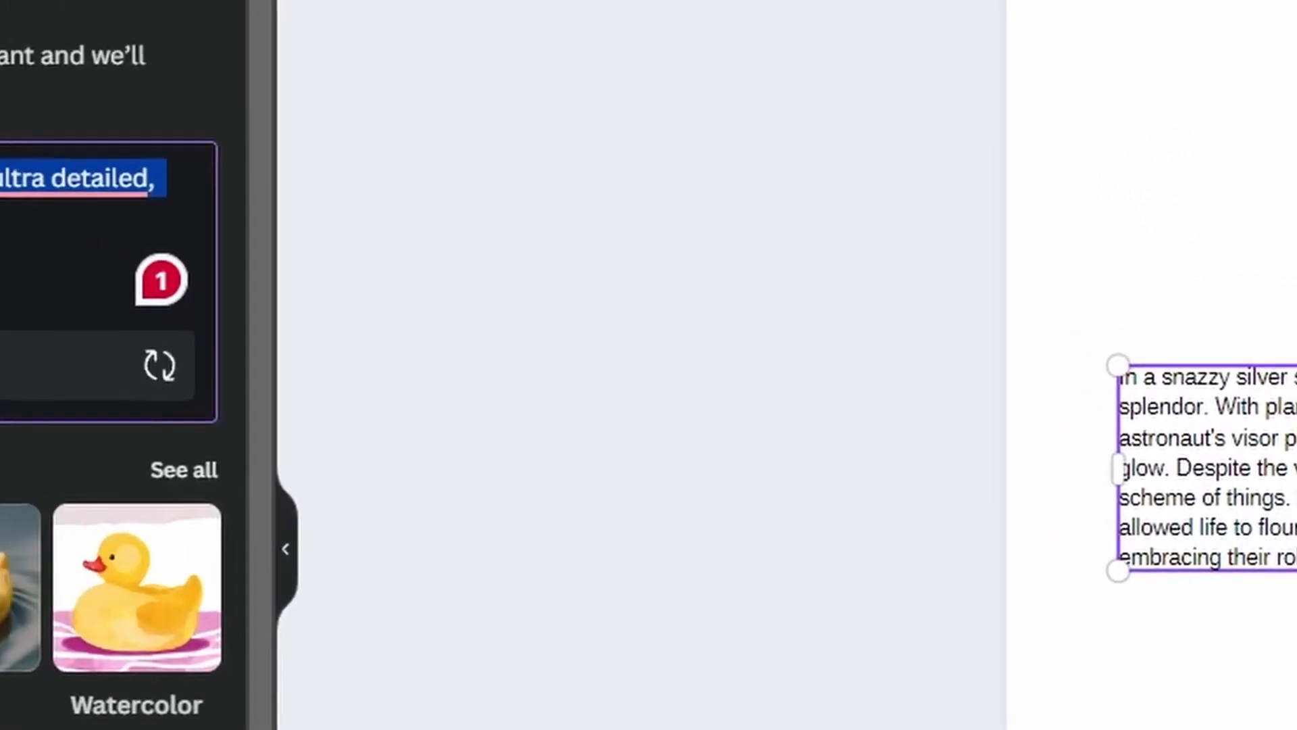
key(ctrl+v)
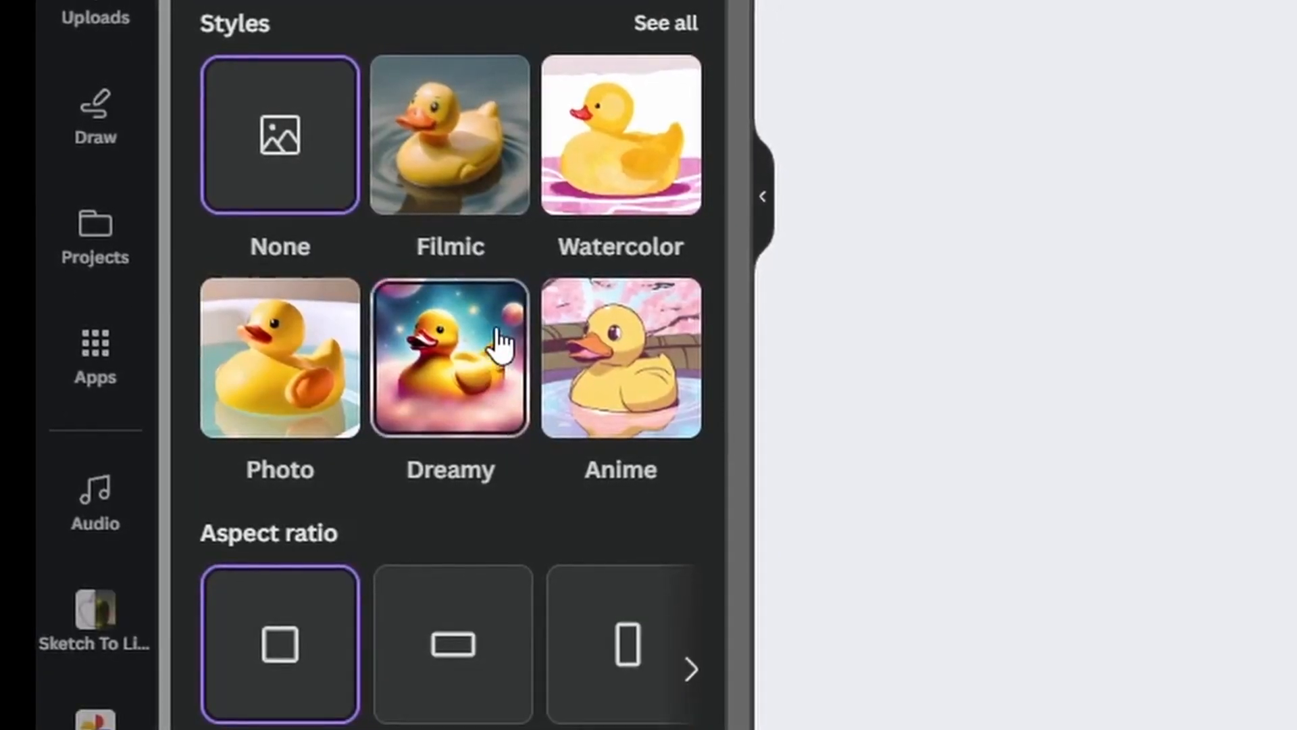
click(473, 351)
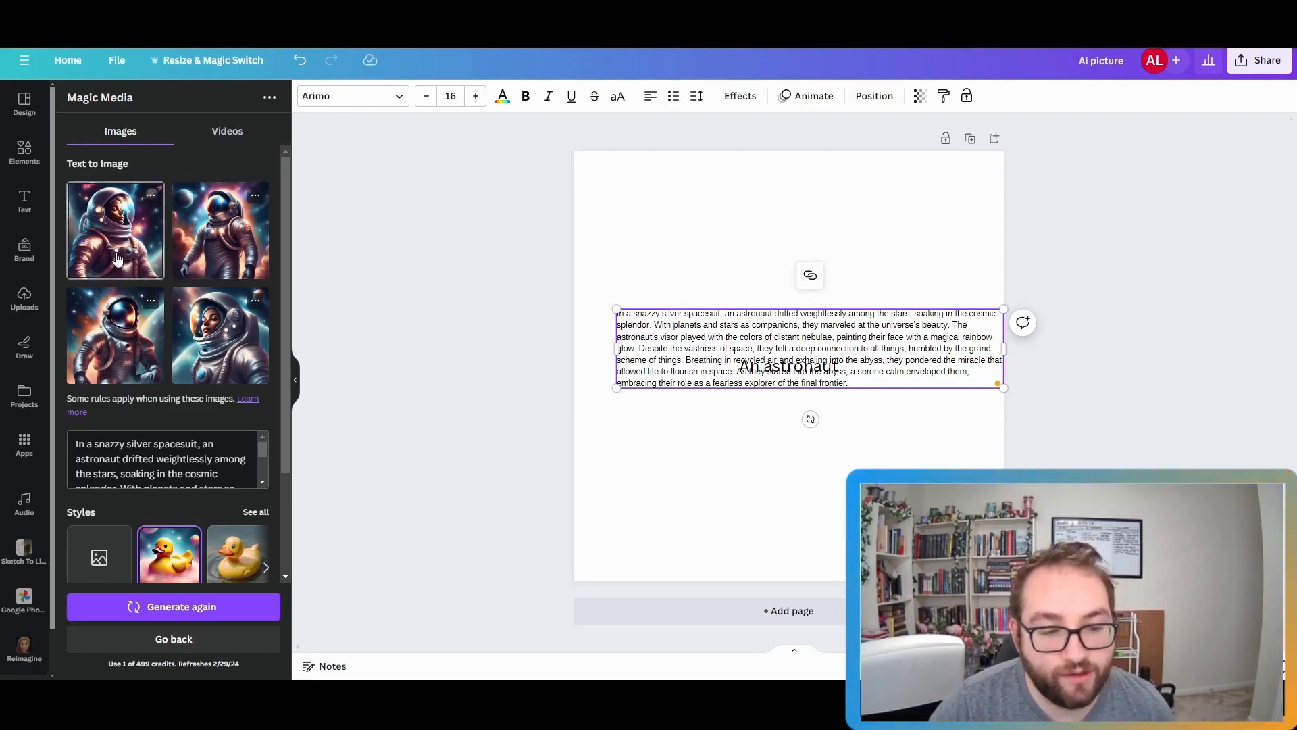
Step: Place the generated image of the standing astronaut beside a planet on the page
scroll(143, 470, down, 3)
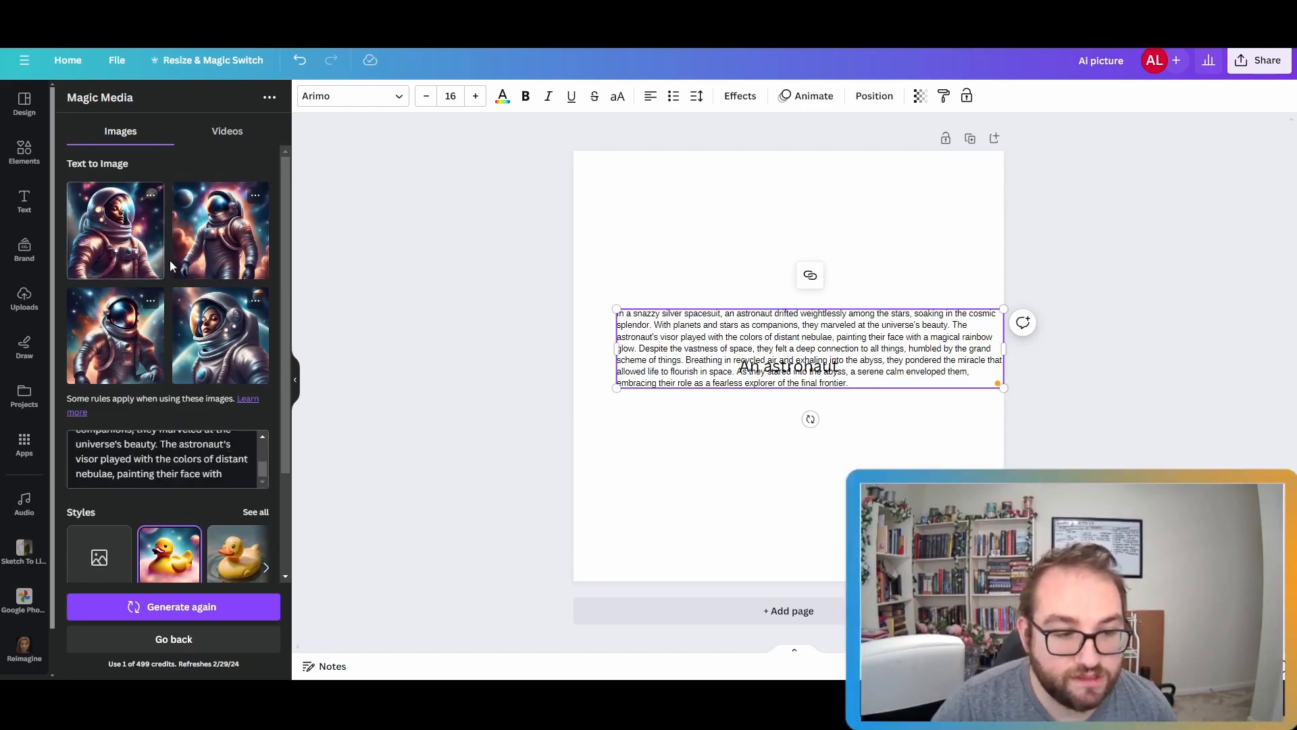
click(214, 248)
click(811, 208)
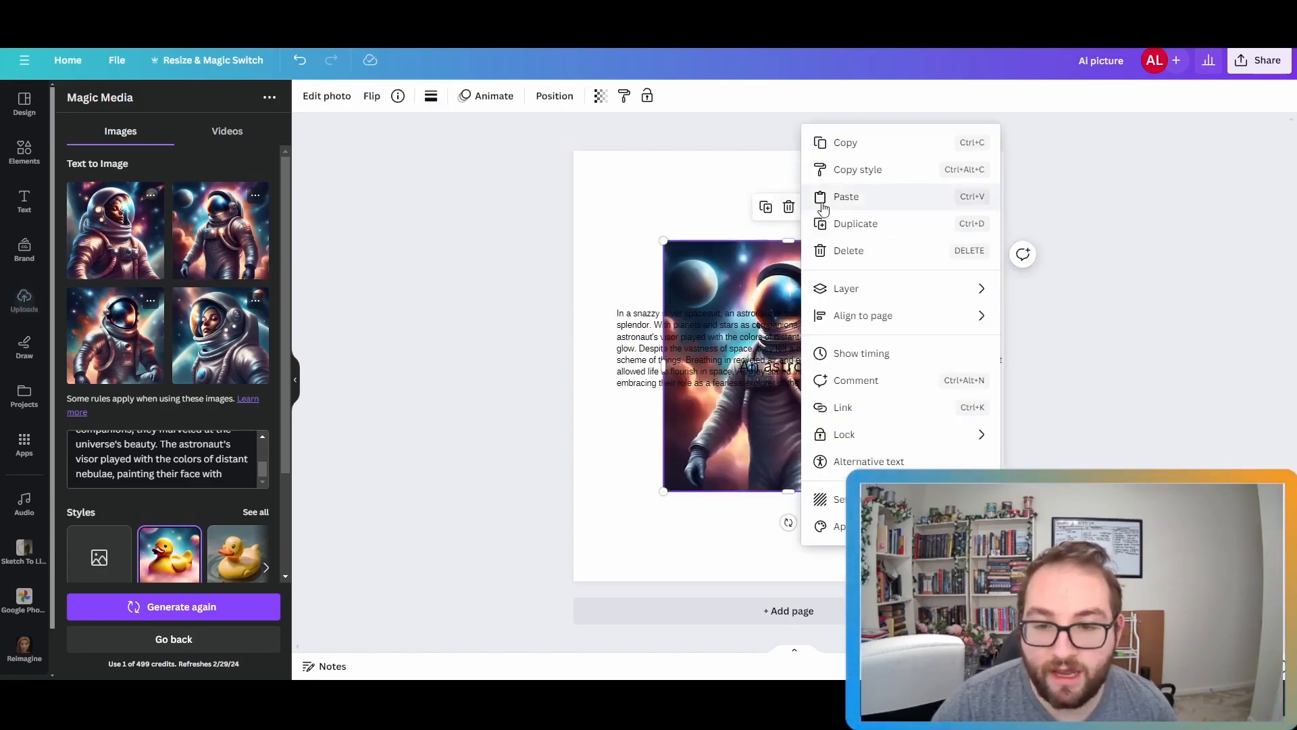
click(678, 217)
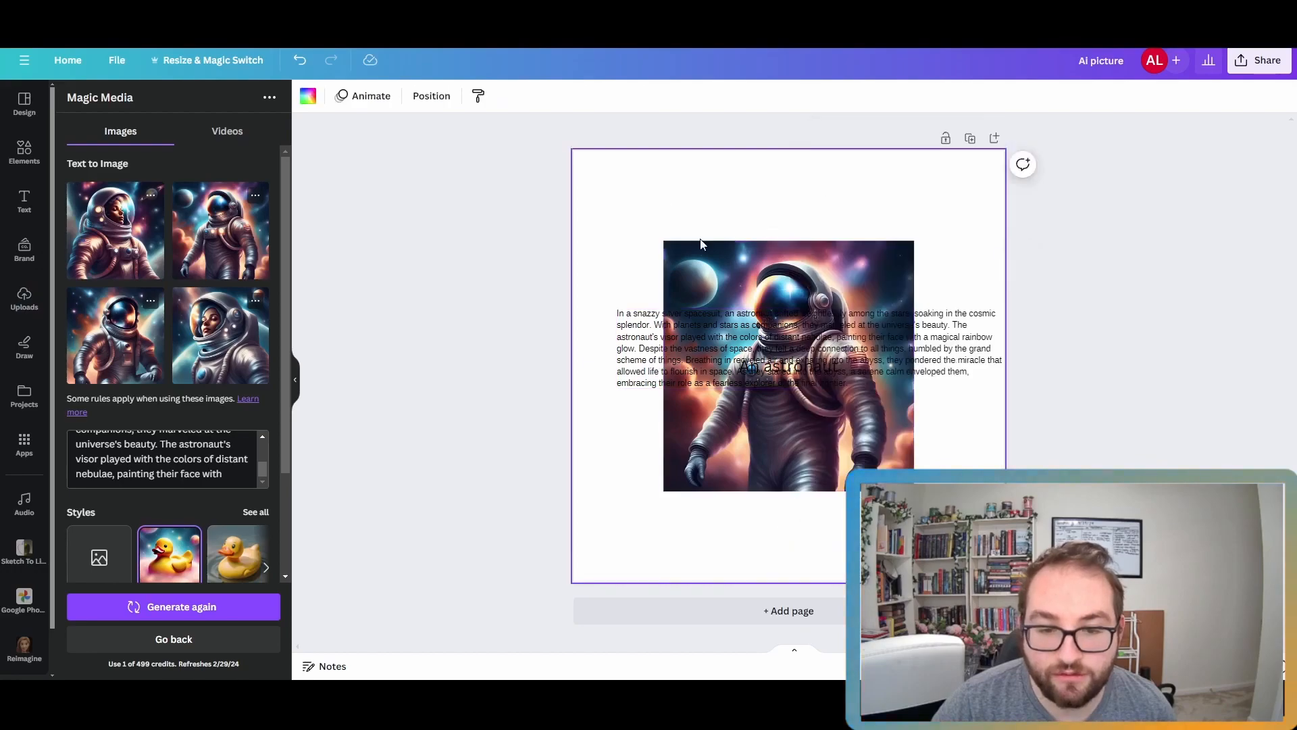
Step: Add a second page and move the astronaut image onto it, roughly centred
click(773, 610)
drag(719, 403, 702, 639)
scroll(791, 530, down, 3)
drag(845, 331, 846, 404)
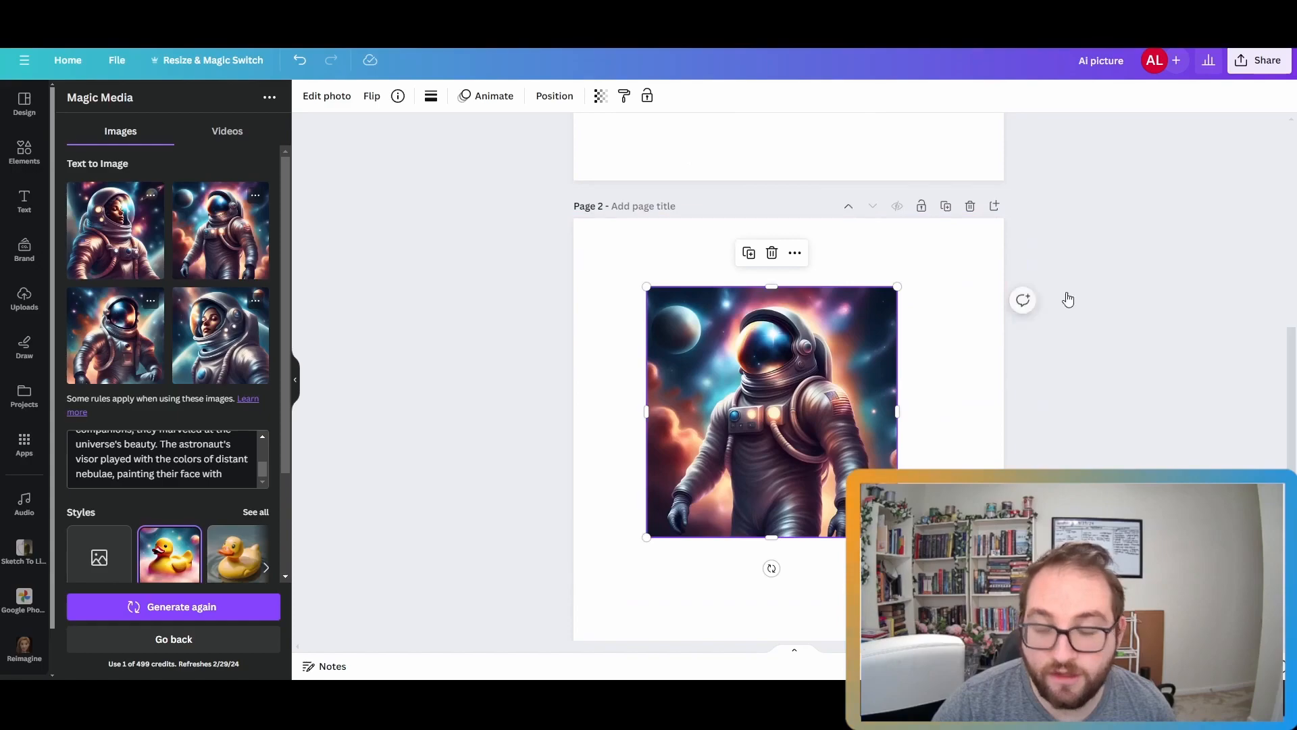
Step: Download only page 2 as a PNG with a transparent background
click(1256, 63)
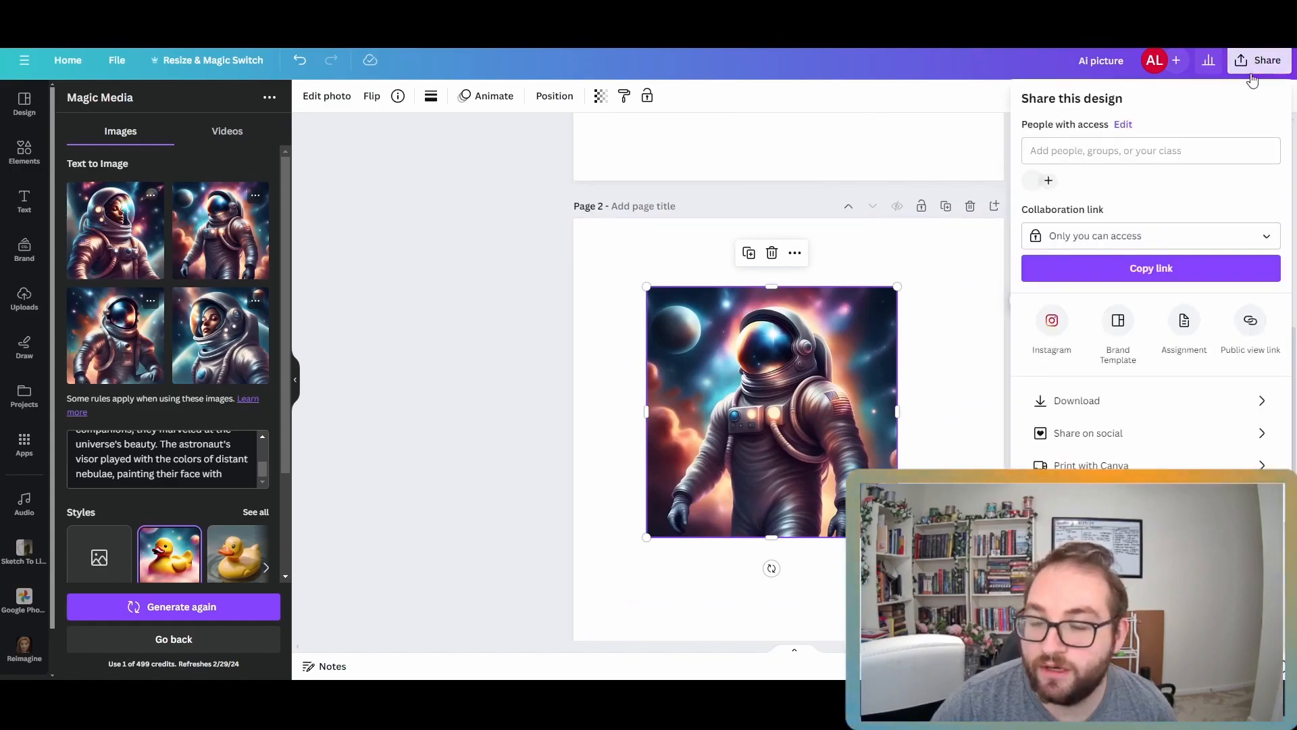
click(1105, 410)
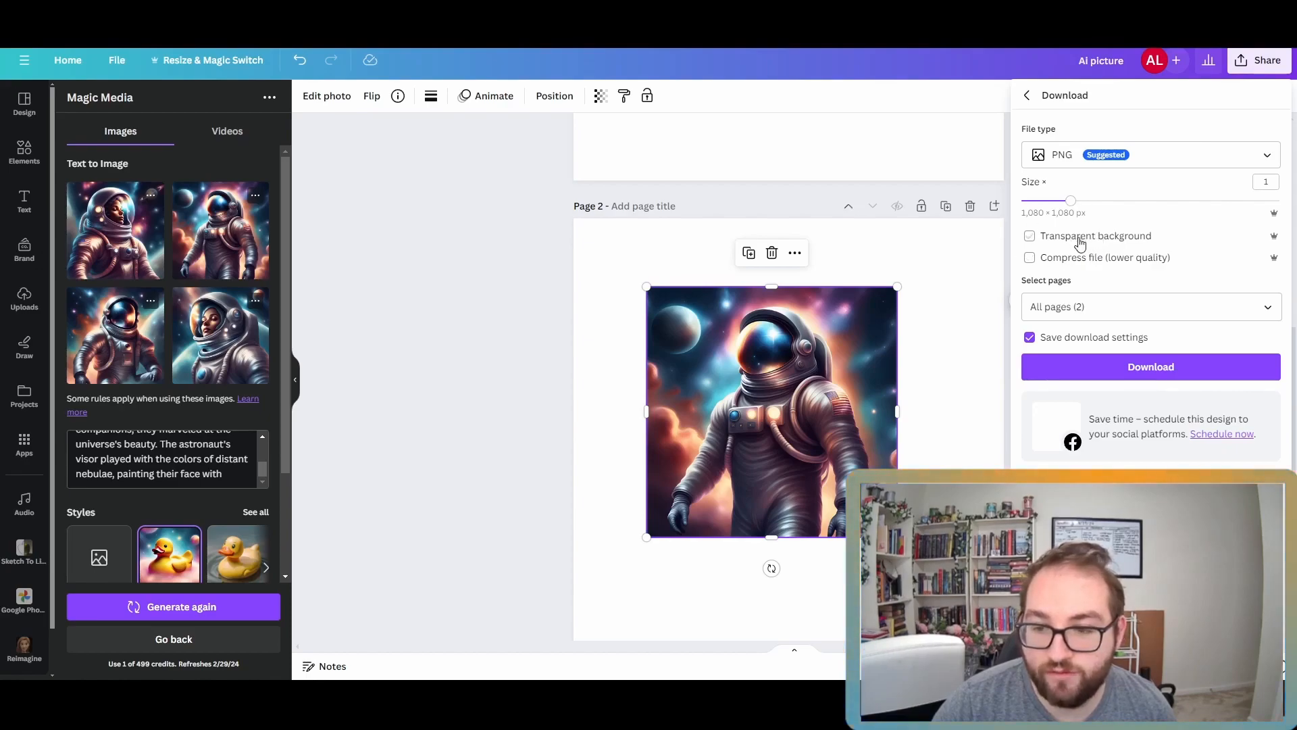
click(1102, 313)
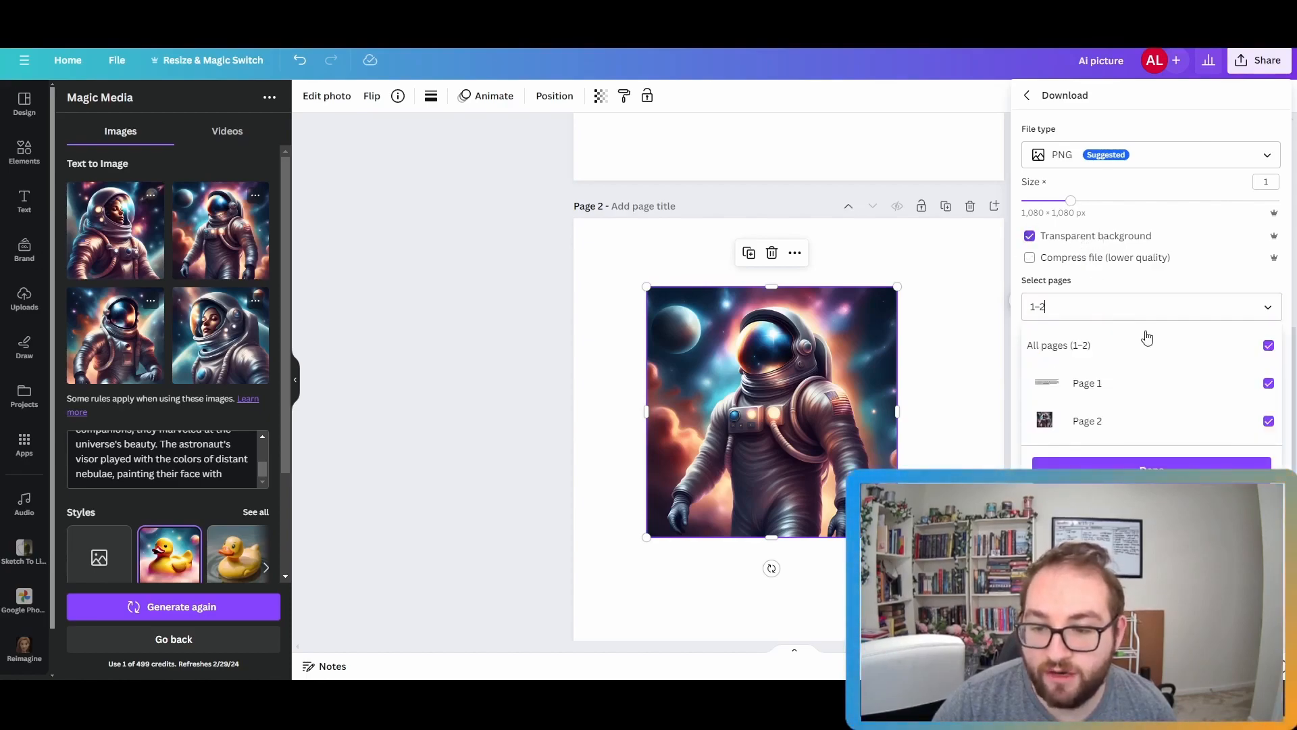
click(1269, 383)
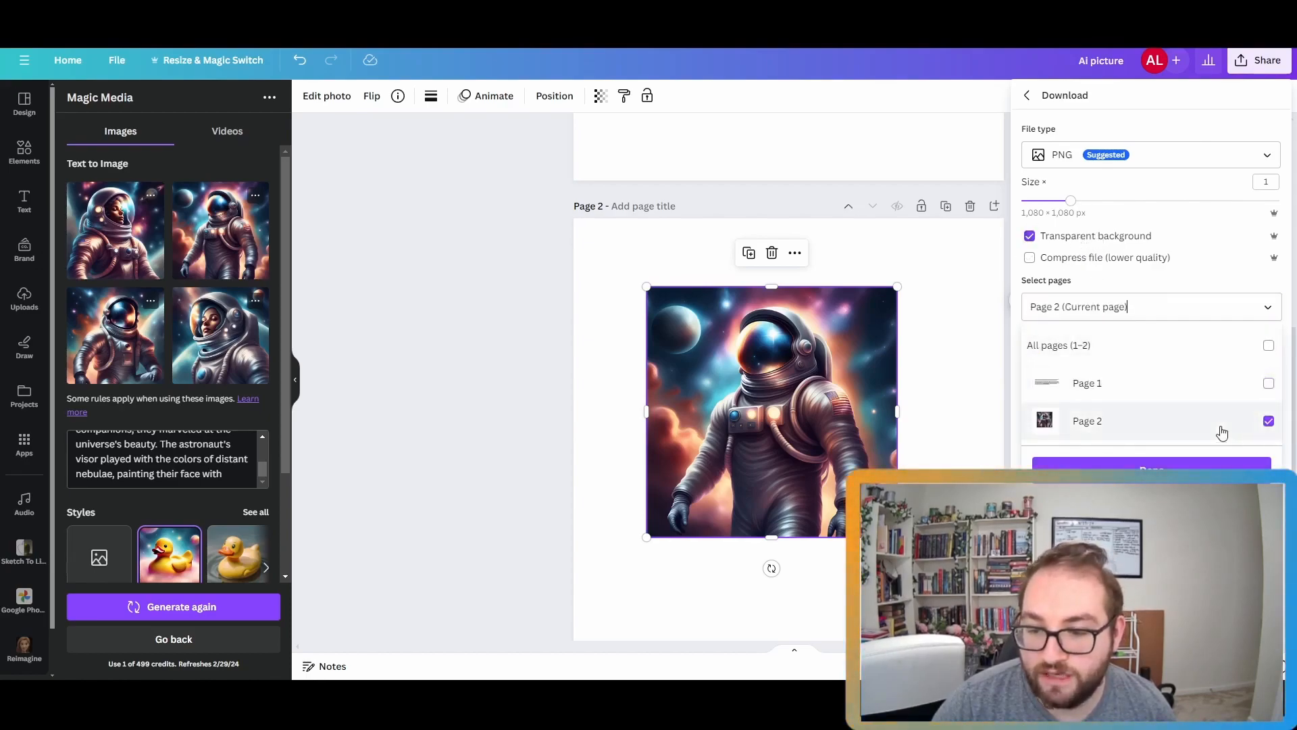
click(1151, 468)
click(1150, 368)
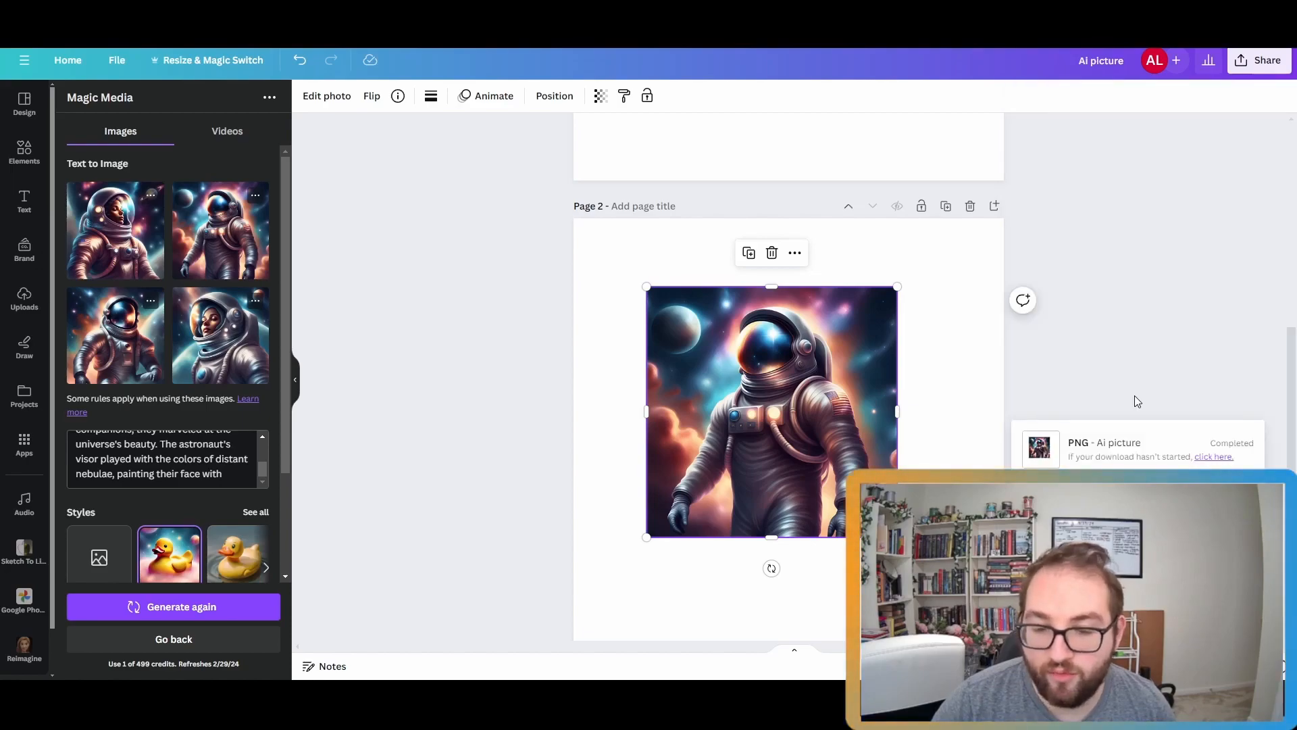
click(910, 394)
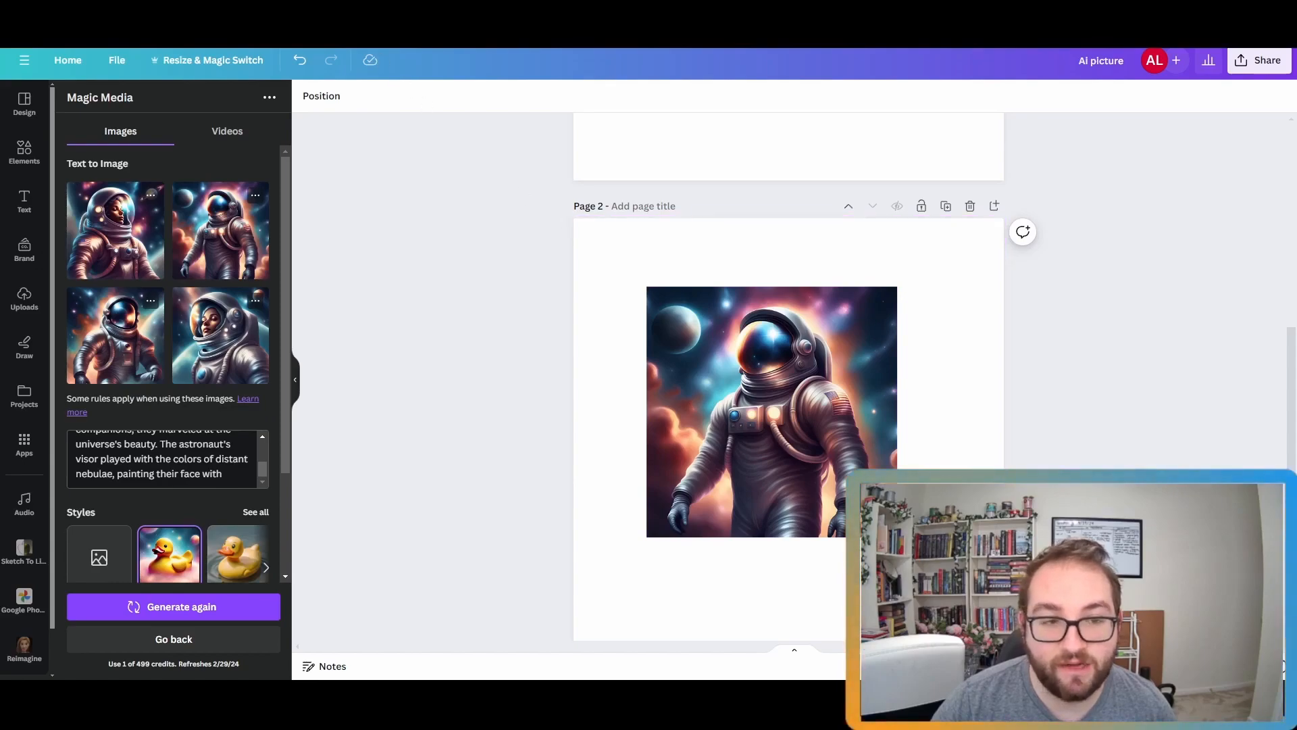
Step: Switch to DALL·E in ChatGPT, attach the astronaut image and ask "Can you please have this astronaut riding a unicorn while staring at the earth"
key(ctrl+Tab)
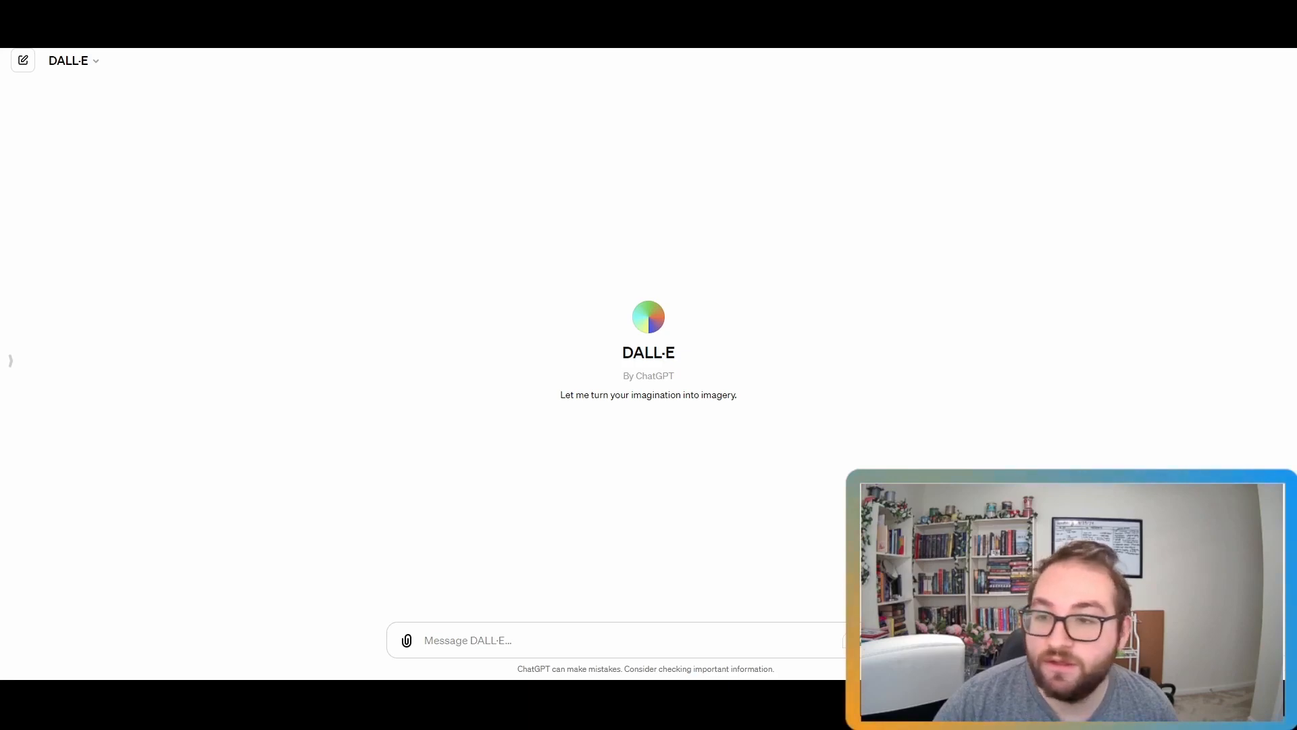
key(ctrl+v)
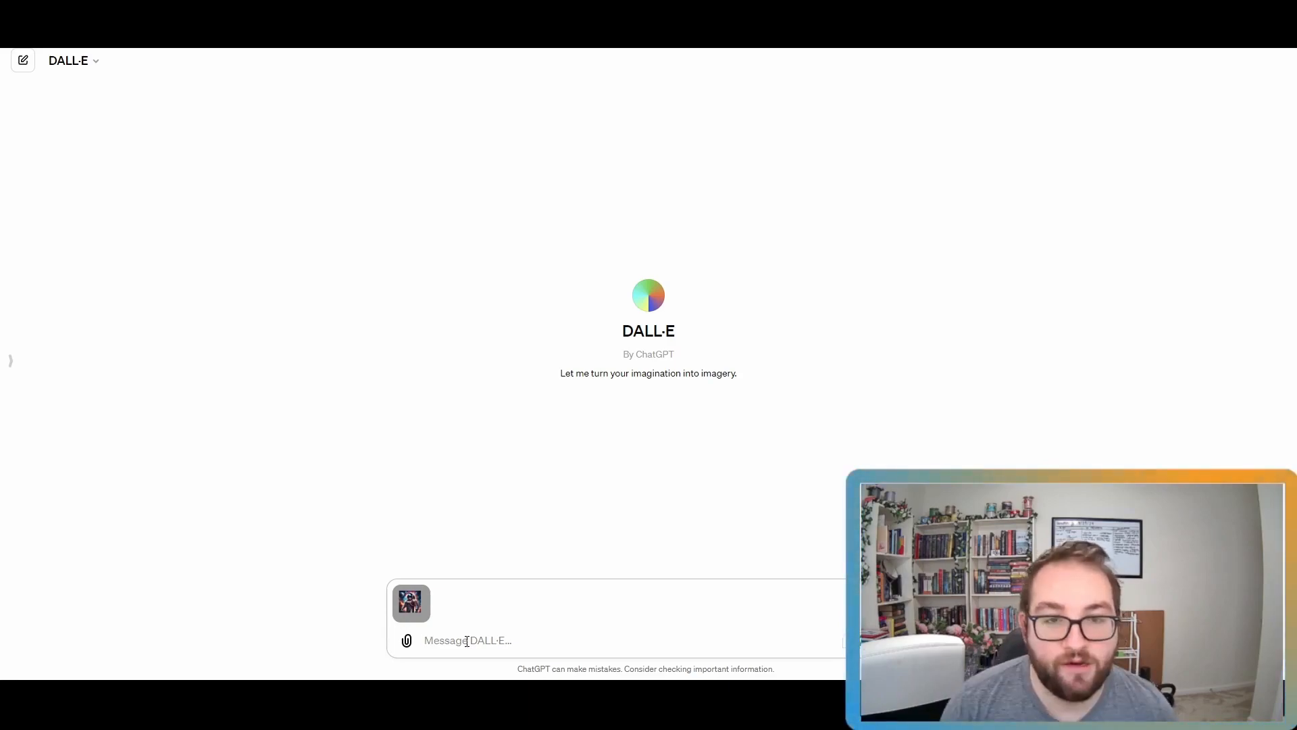
text(Can you please ha)
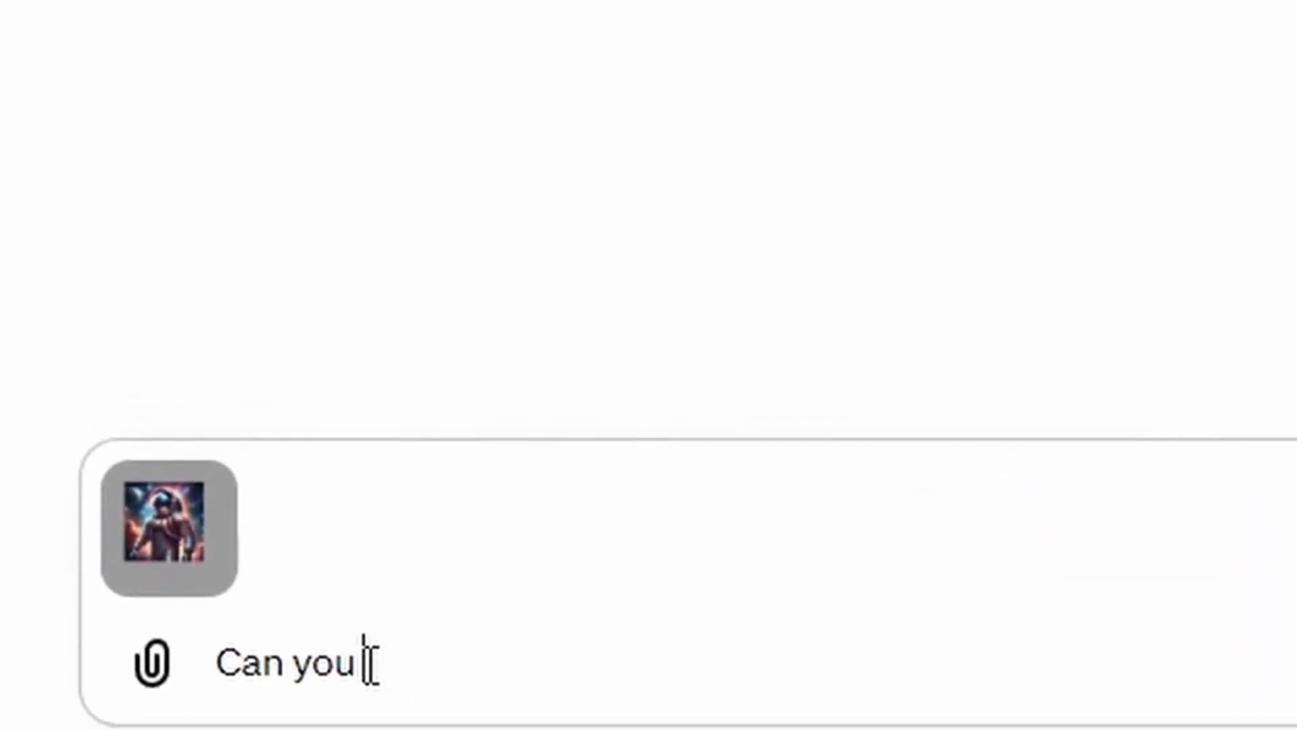
text(ve this as)
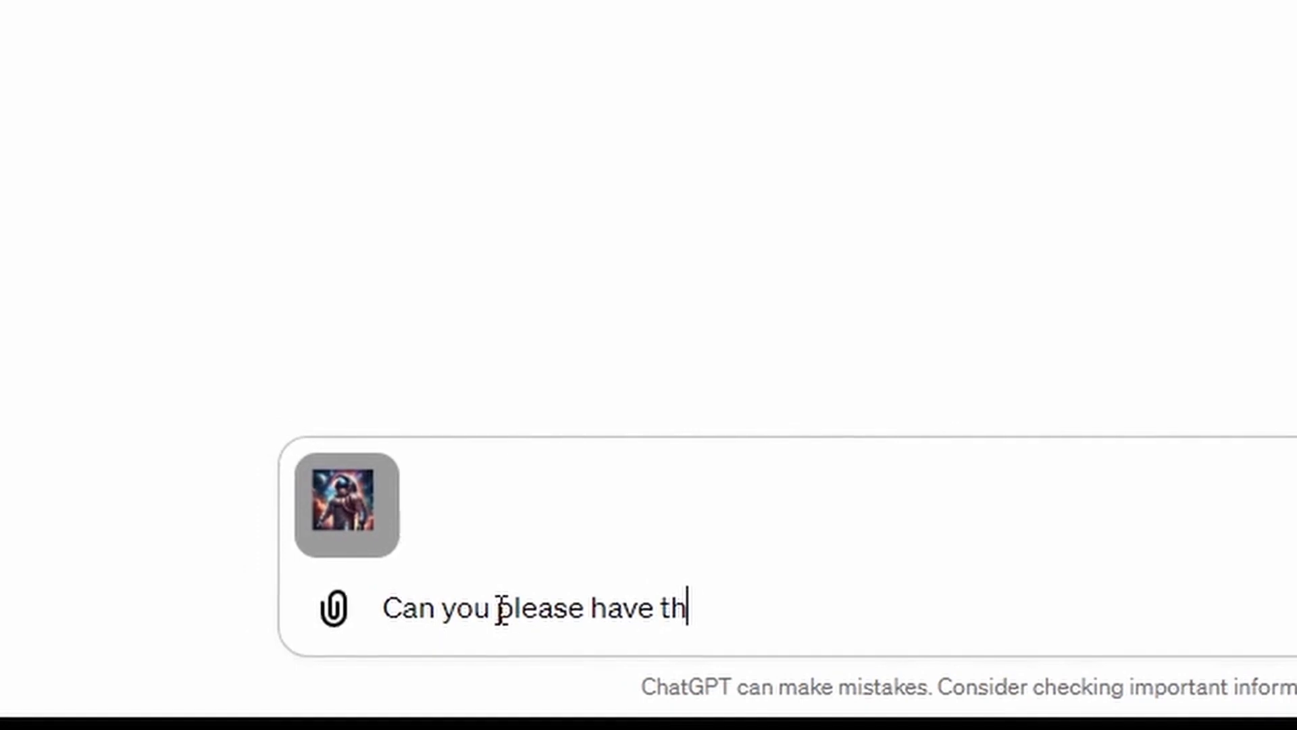
text(tronaut riding a )
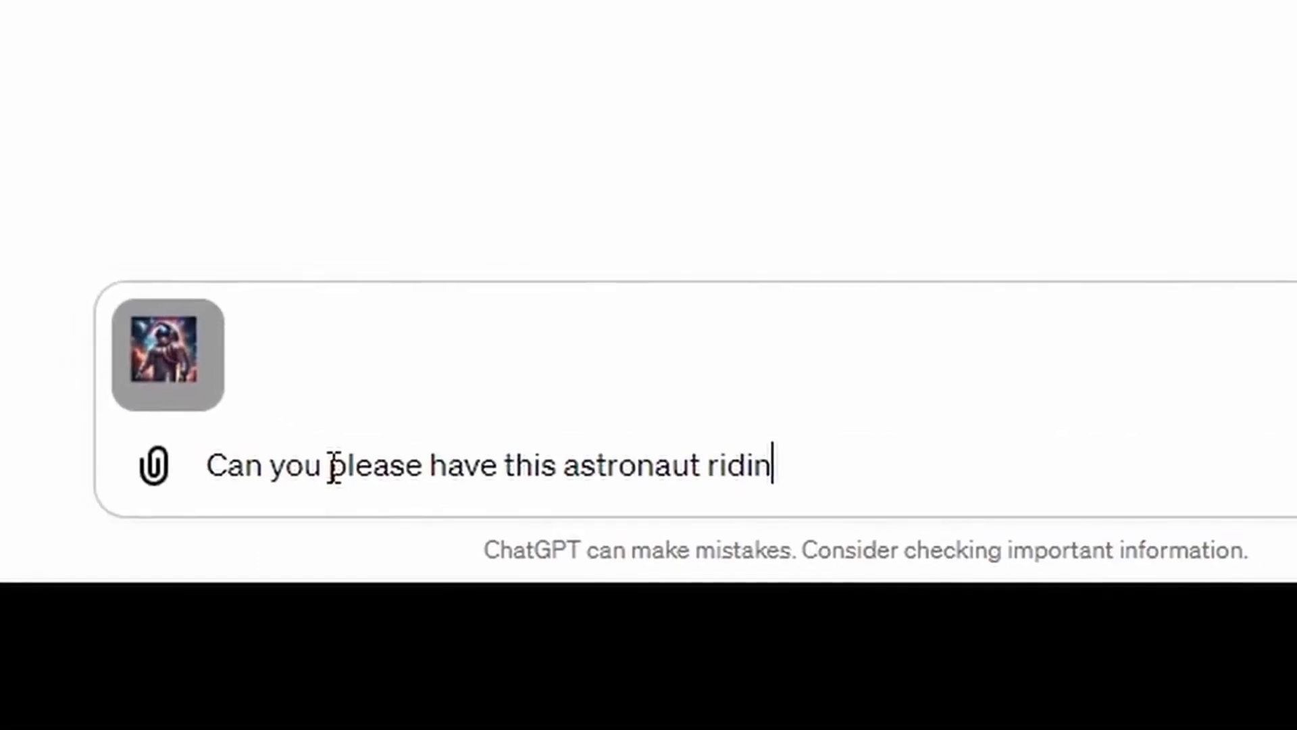
text(unico)
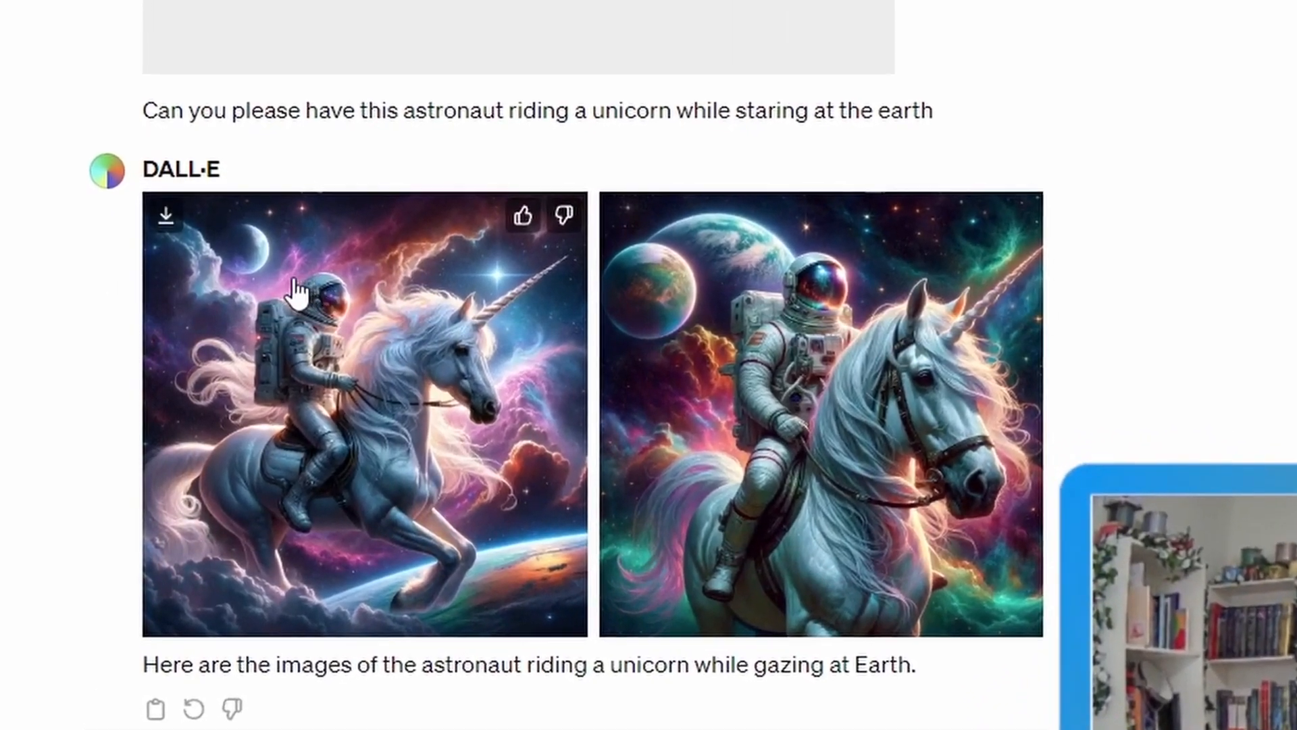
Step: Examine the two generated astronaut-and-unicorn images at full size
click(281, 291)
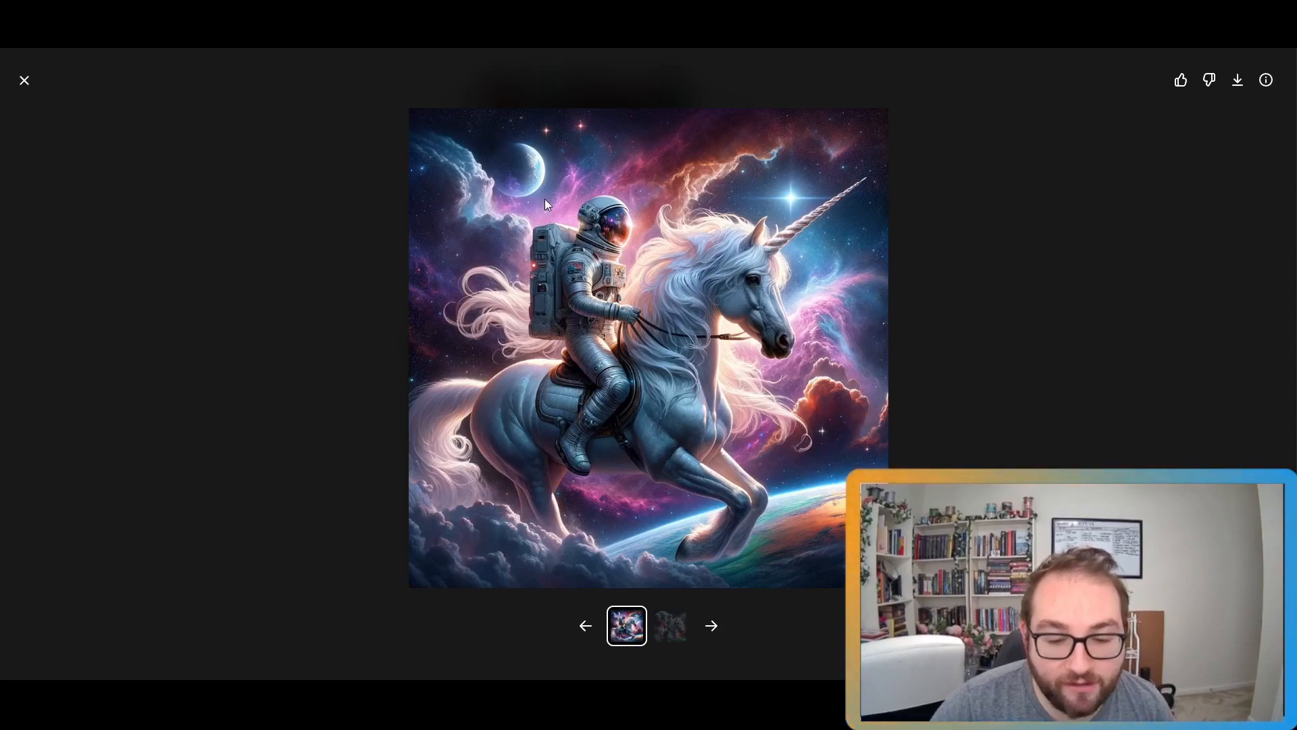
key(Right)
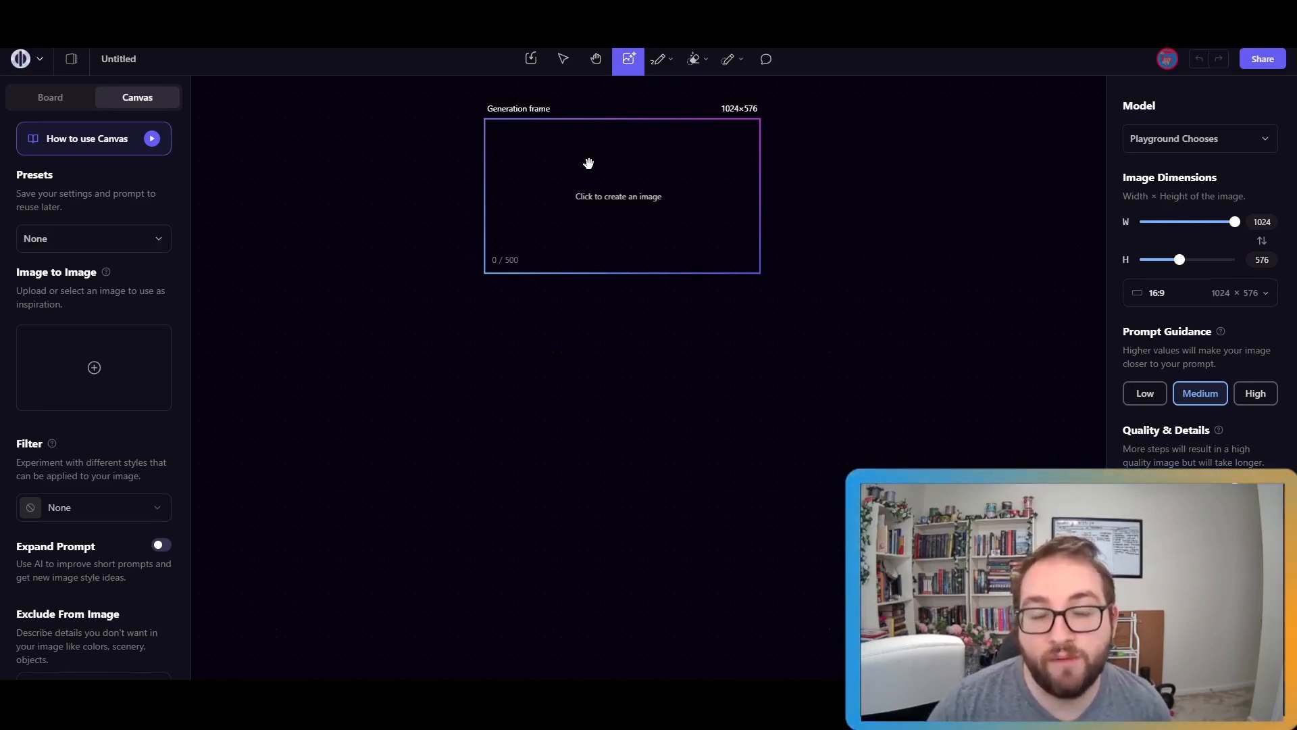
Step: Import the close-up astronaut-on-unicorn image into the Playground canvas and place a 1024×1024 outpainting frame overlapping its left half
click(531, 60)
click(571, 95)
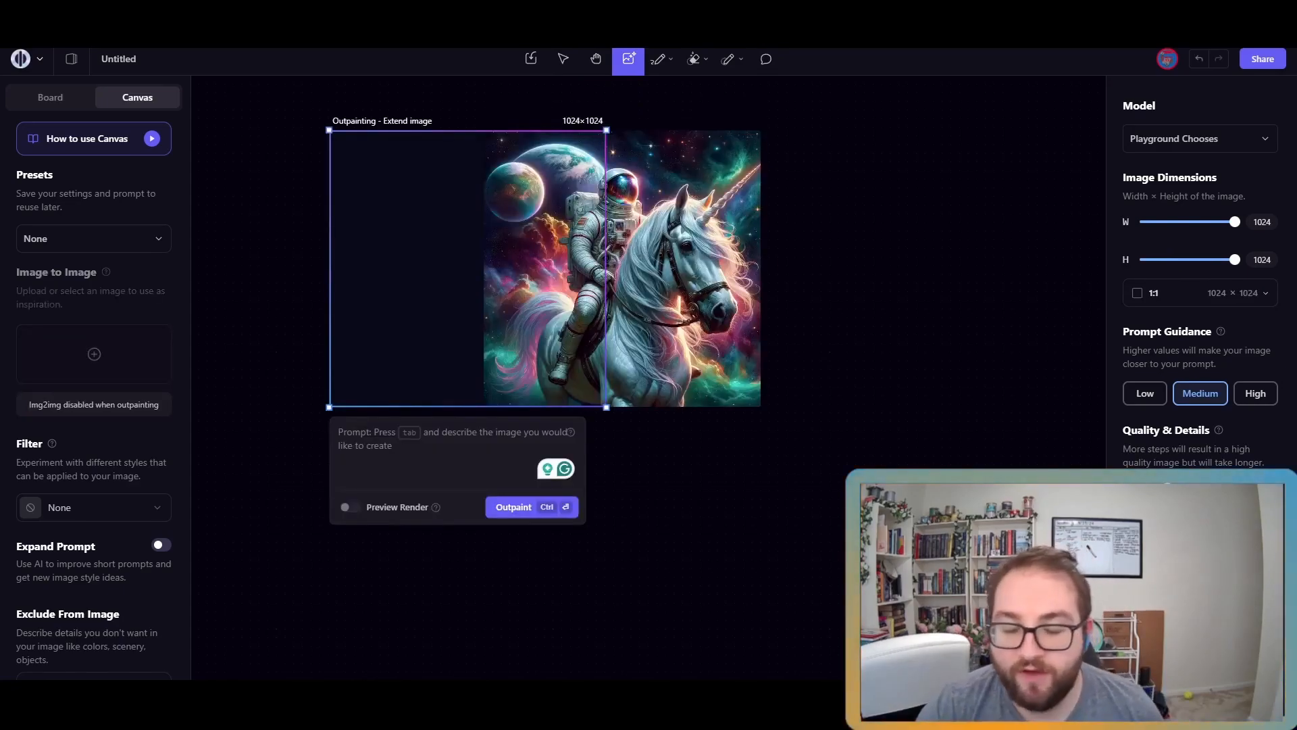
click(612, 475)
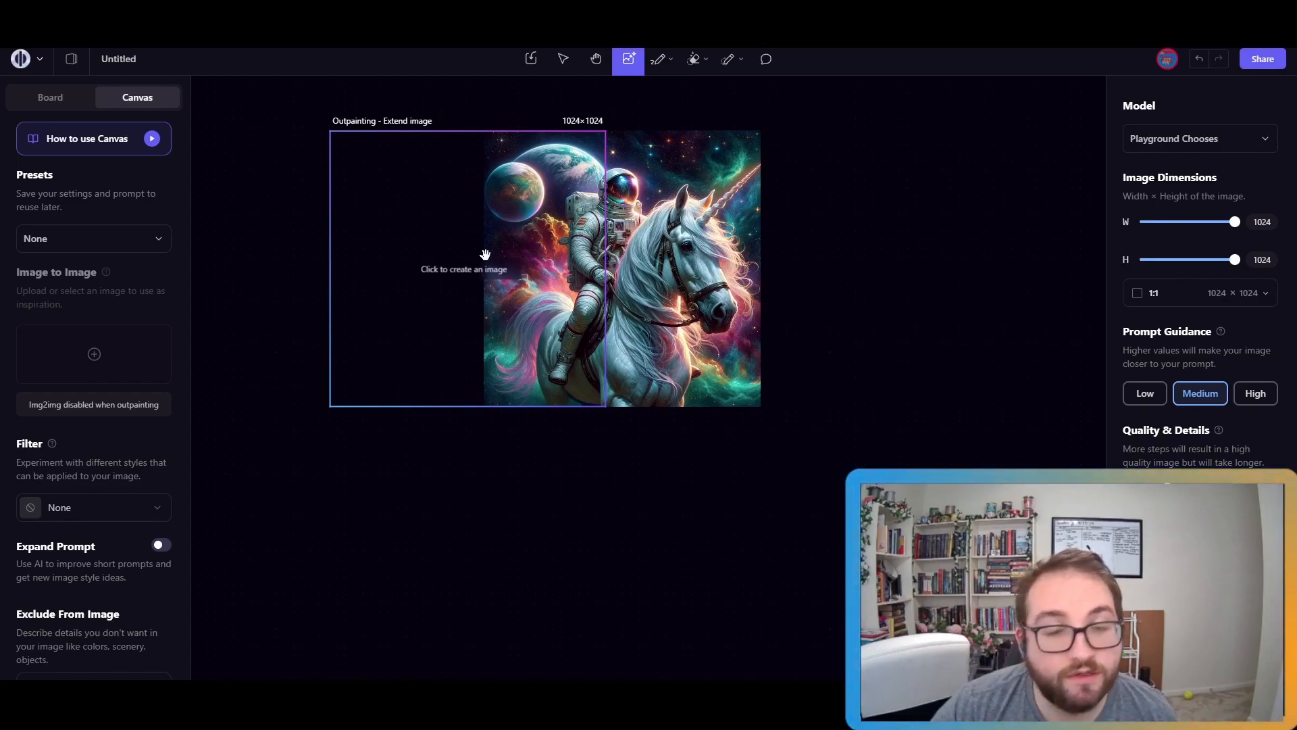
drag(485, 254, 497, 232)
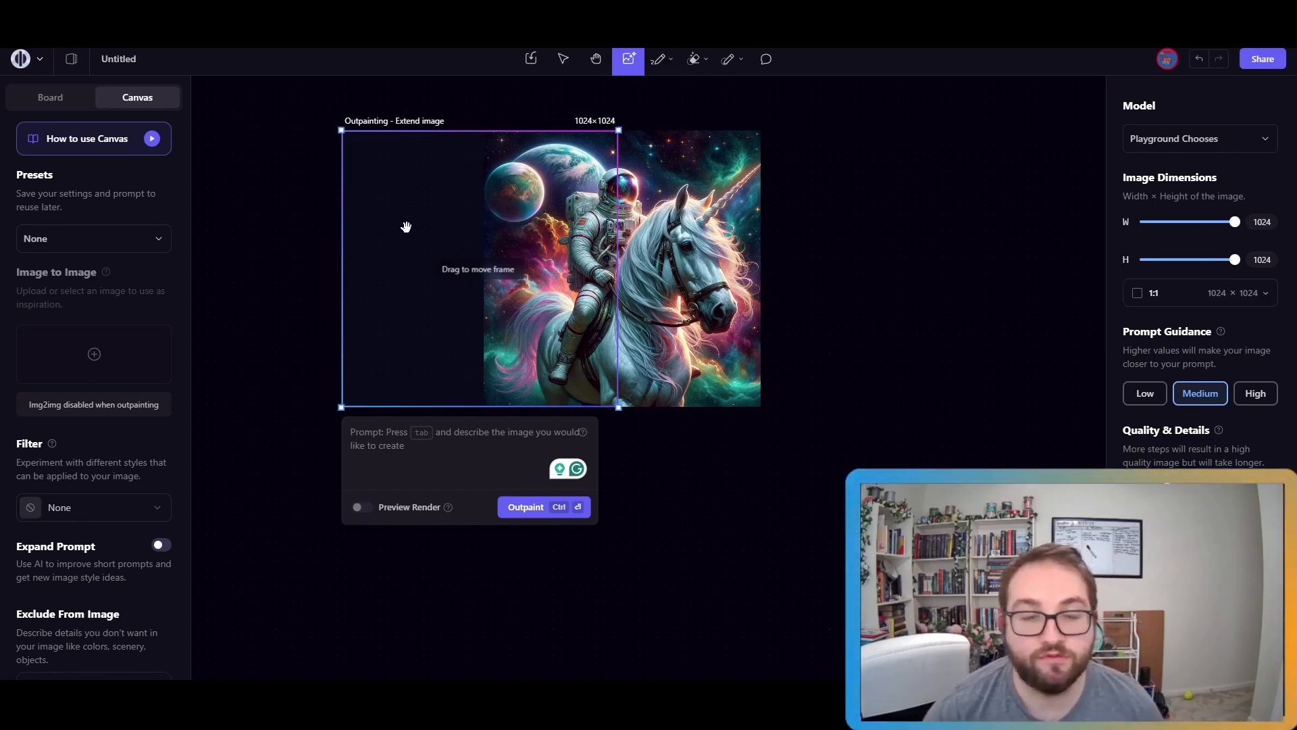
Step: Outpaint the framed area with the prompt "add more planets in the background and have the astronaut floating on clouds"
click(512, 420)
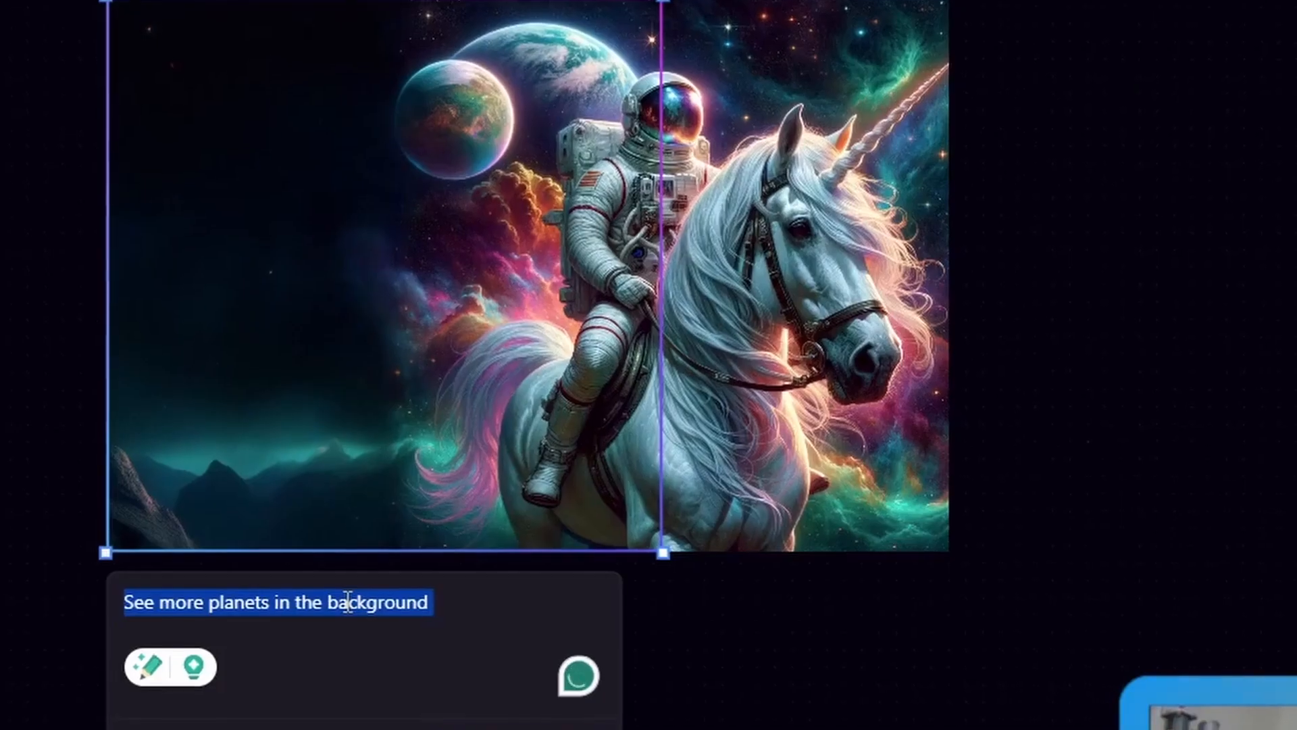
text(add more planets in )
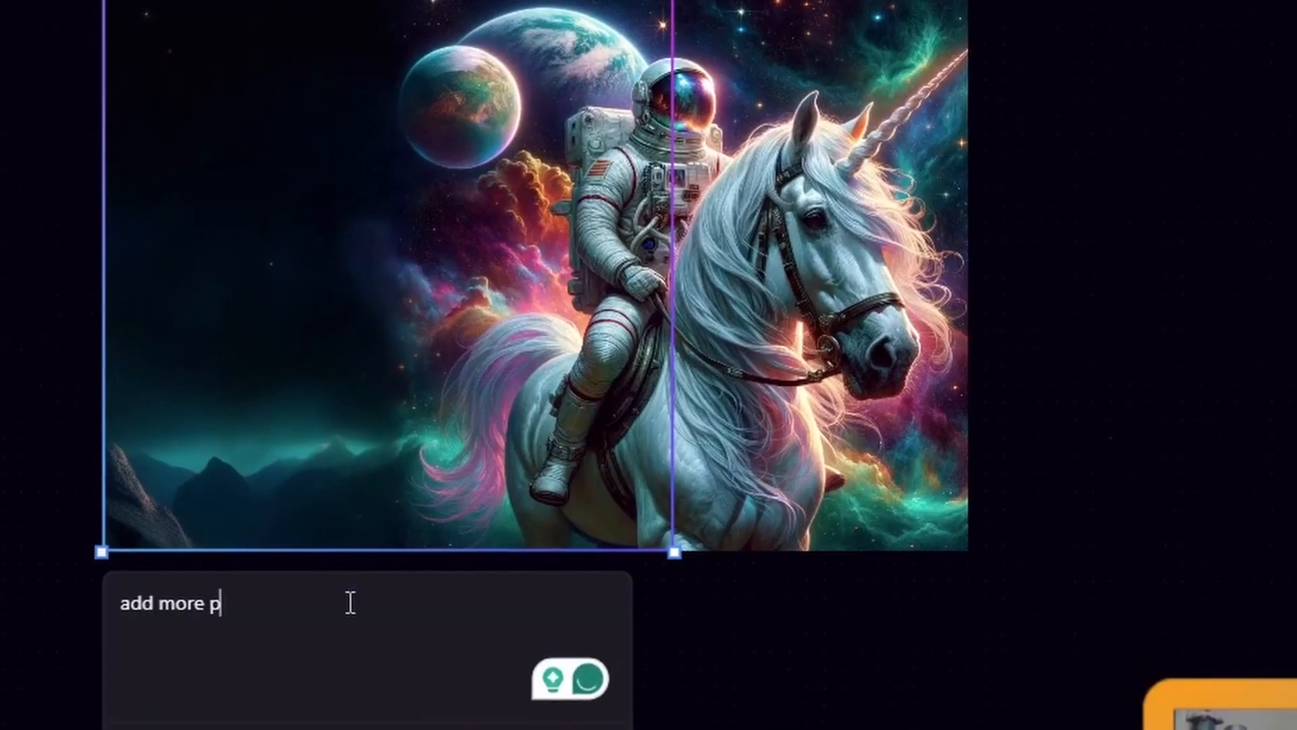
text(the background and h)
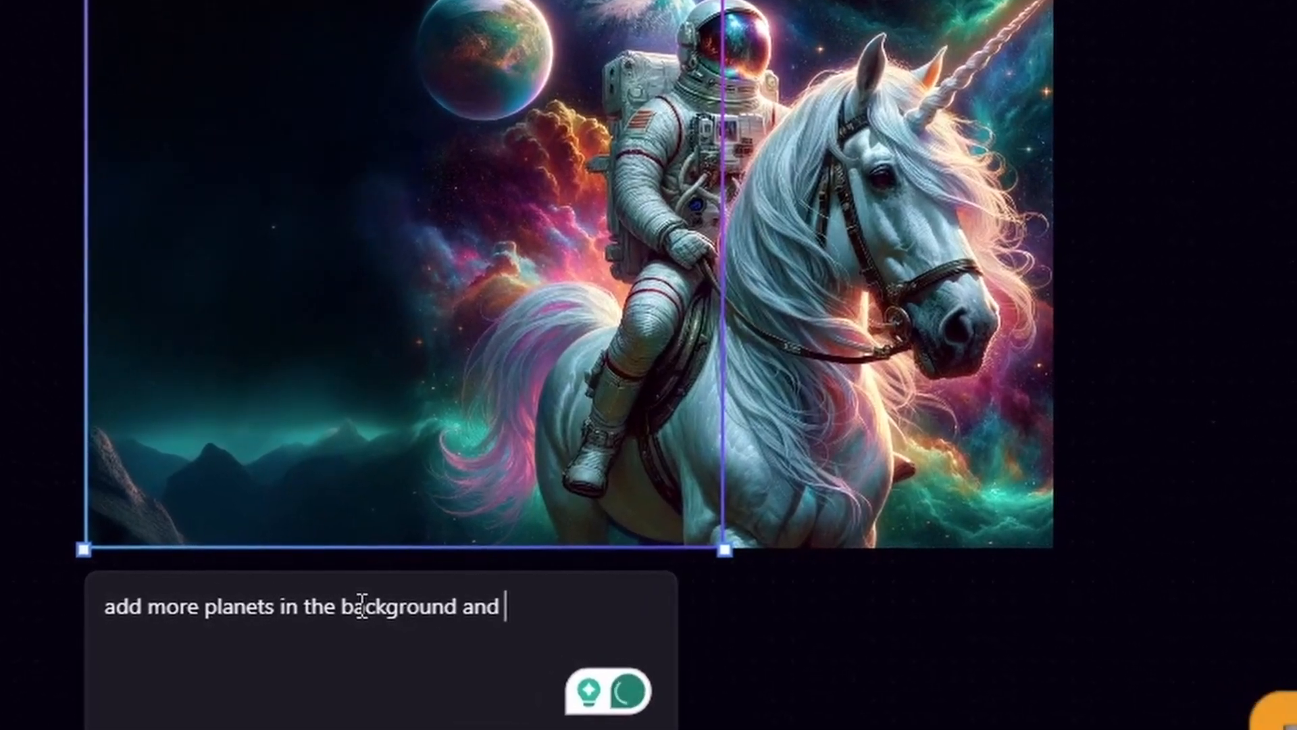
text(ave the astronaut floating on clouds)
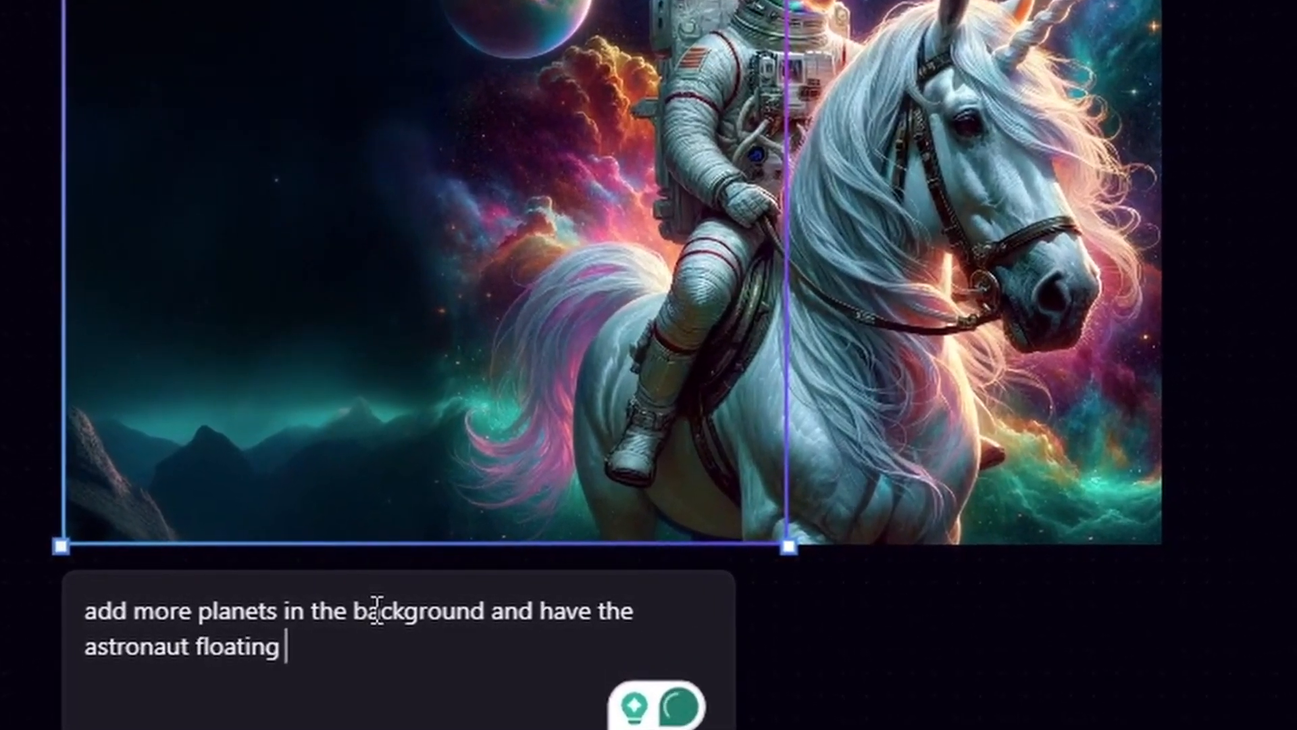
key(Return)
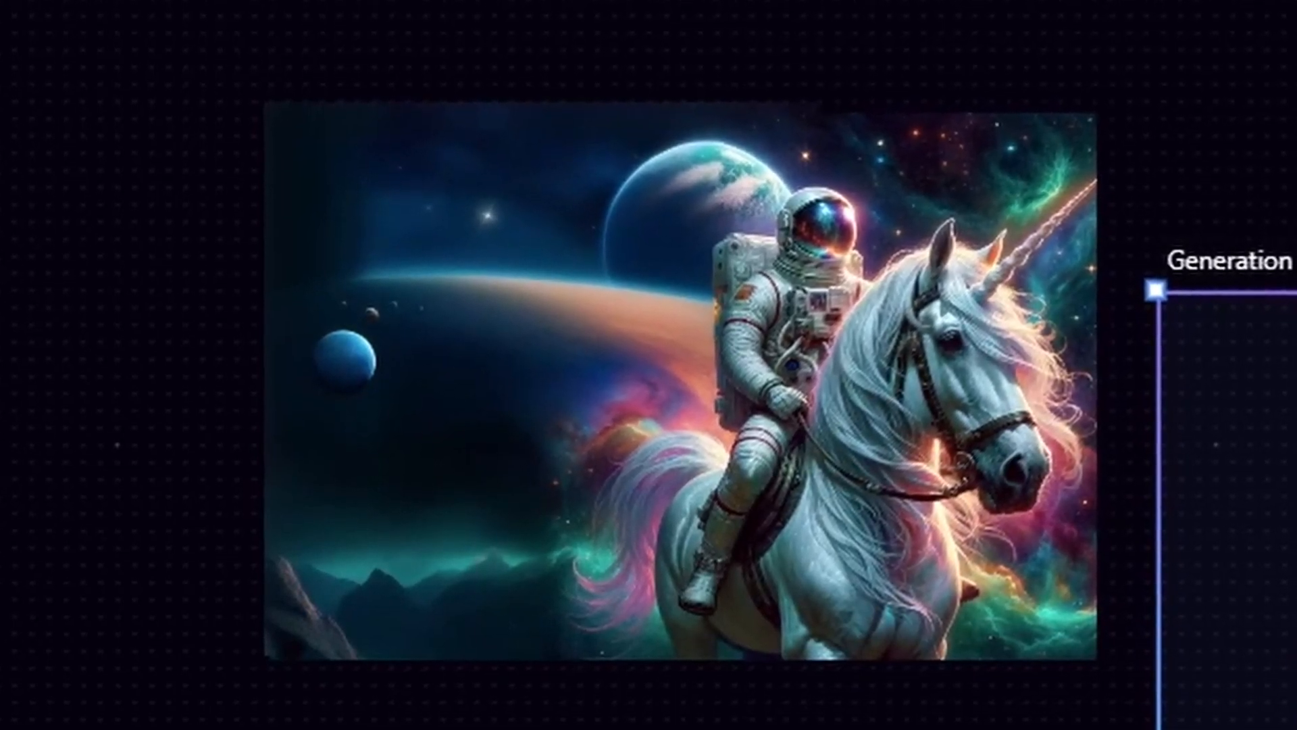
Step: Examine the extended image's options and the generation settings down to the Exclude From Image text
click(619, 377)
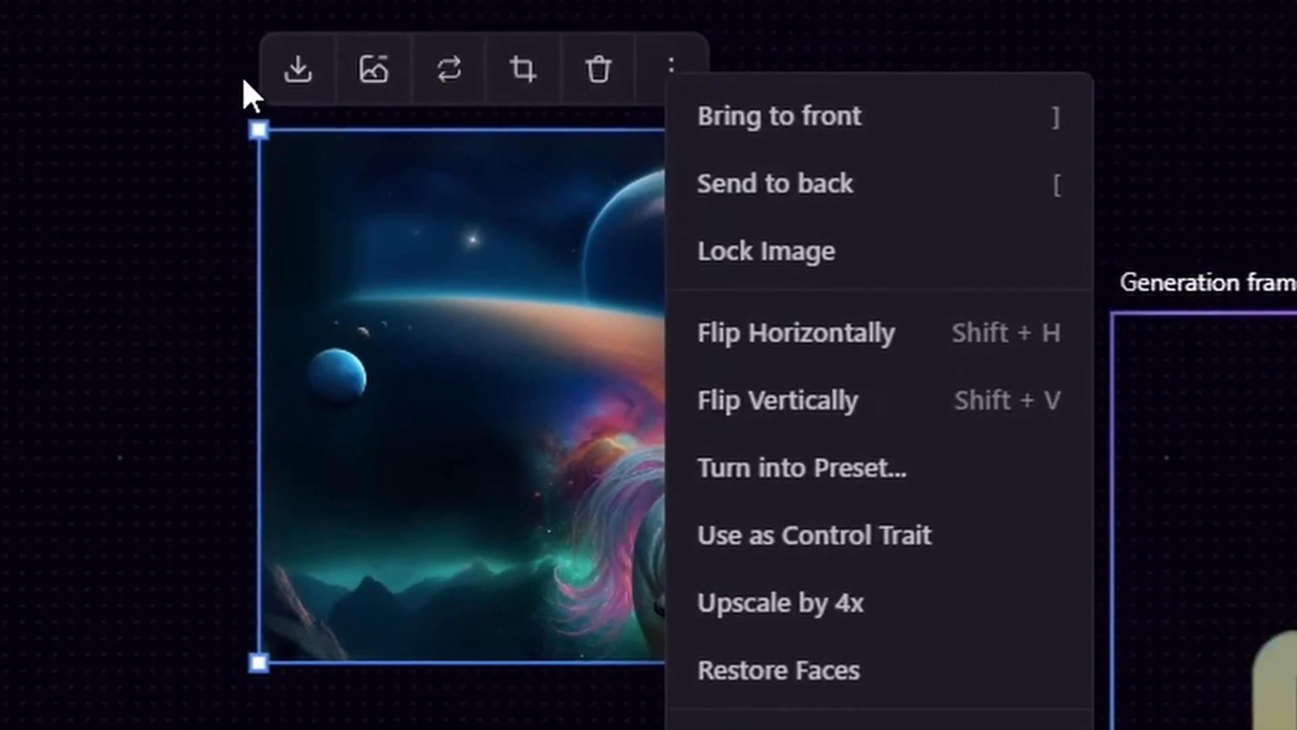
click(244, 77)
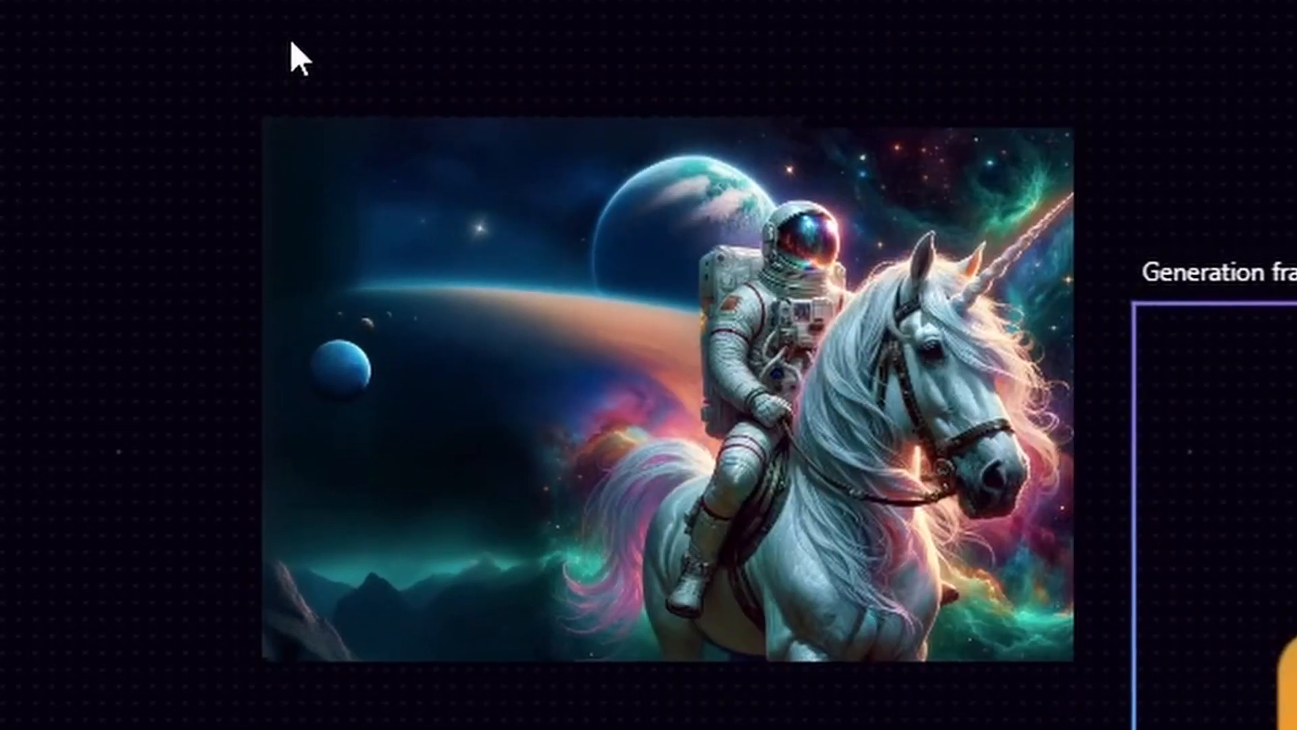
click(480, 249)
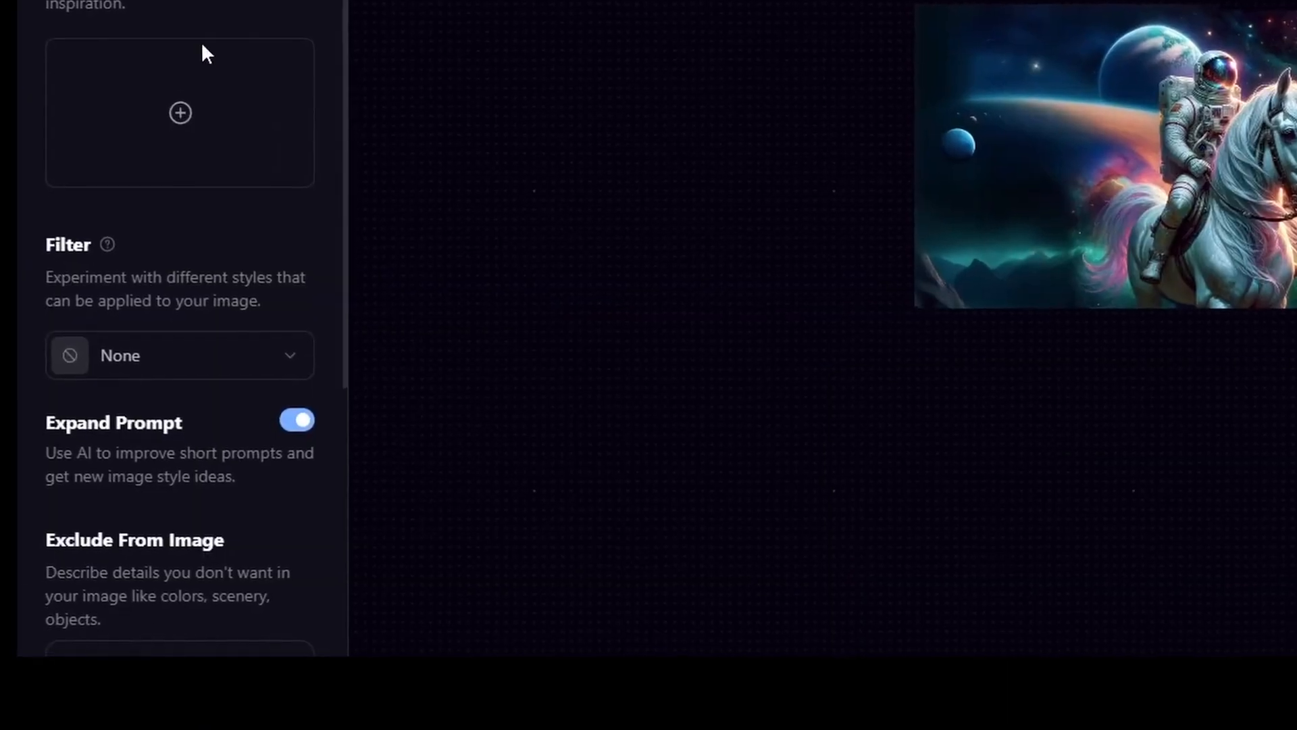
scroll(103, 335, down, 3)
drag(252, 393, 32, 295)
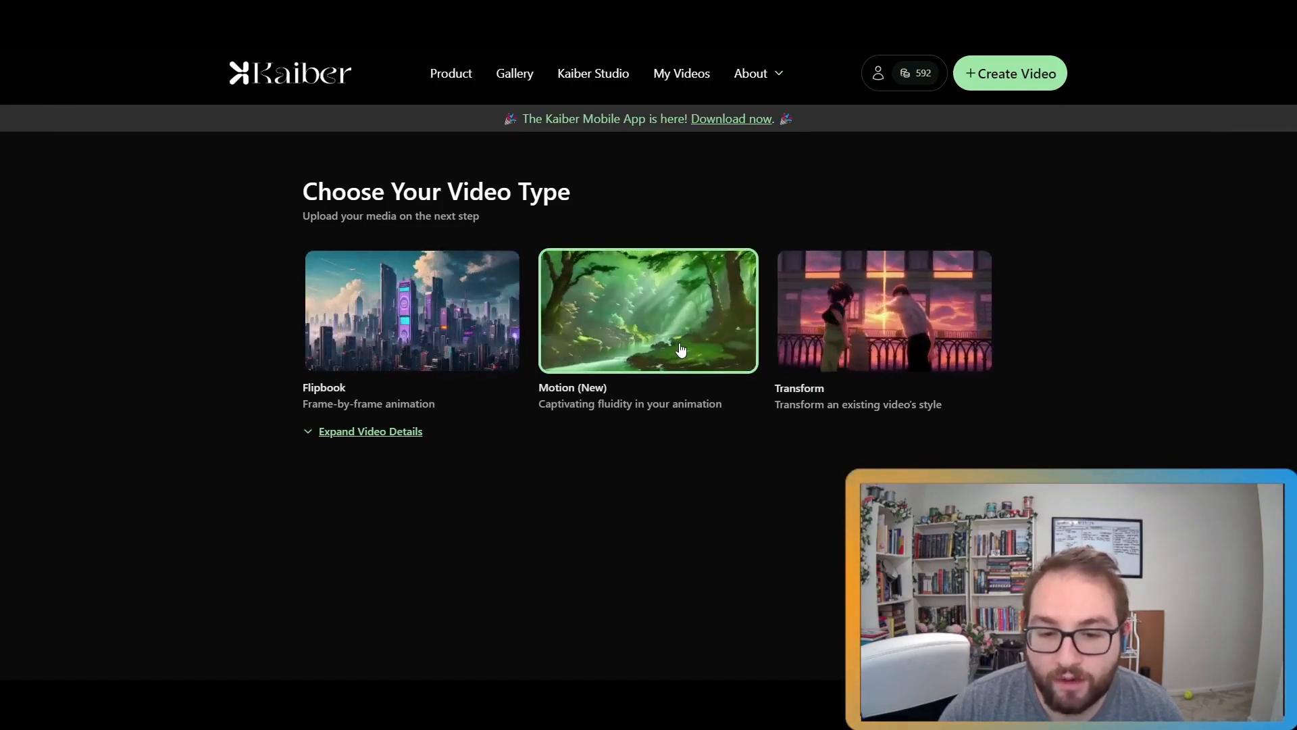
Step: Switch to Kaiber, choose the Motion video type, upload the extended astronaut-on-unicorn image and proceed to the prompt
click(624, 365)
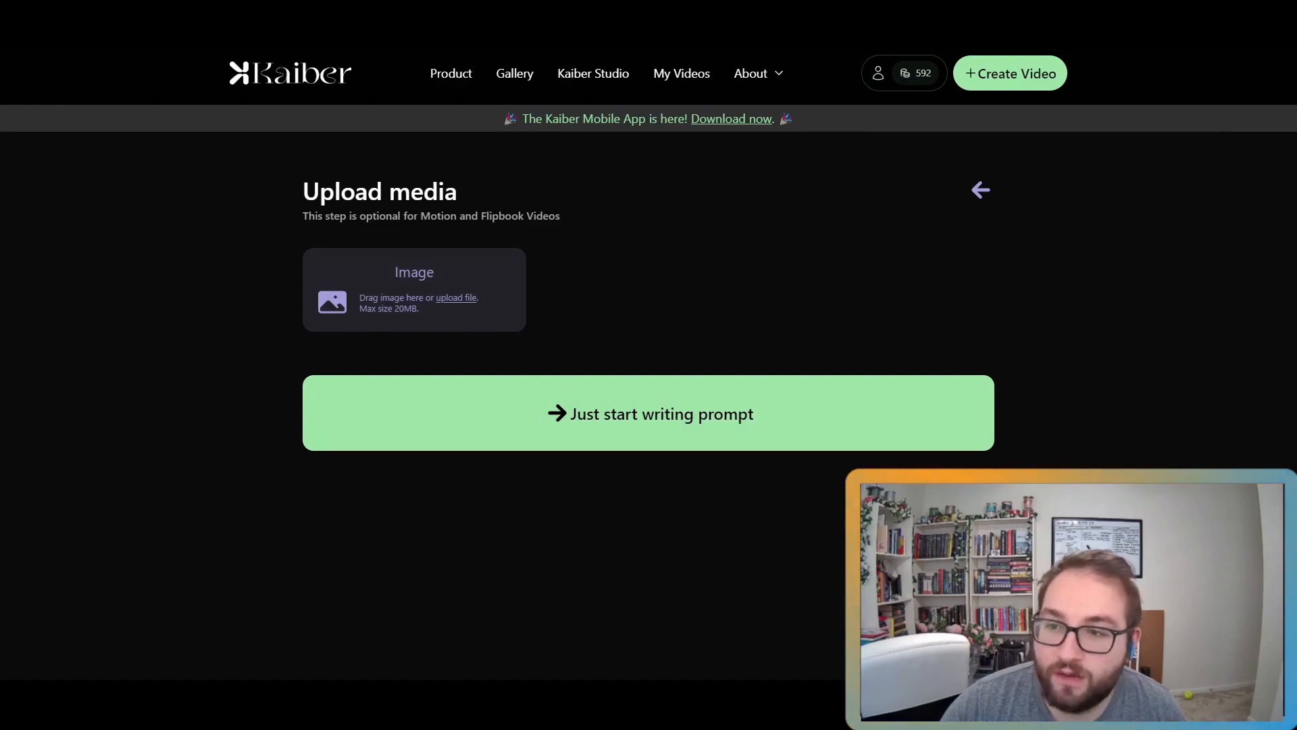
drag(1034, 128, 396, 306)
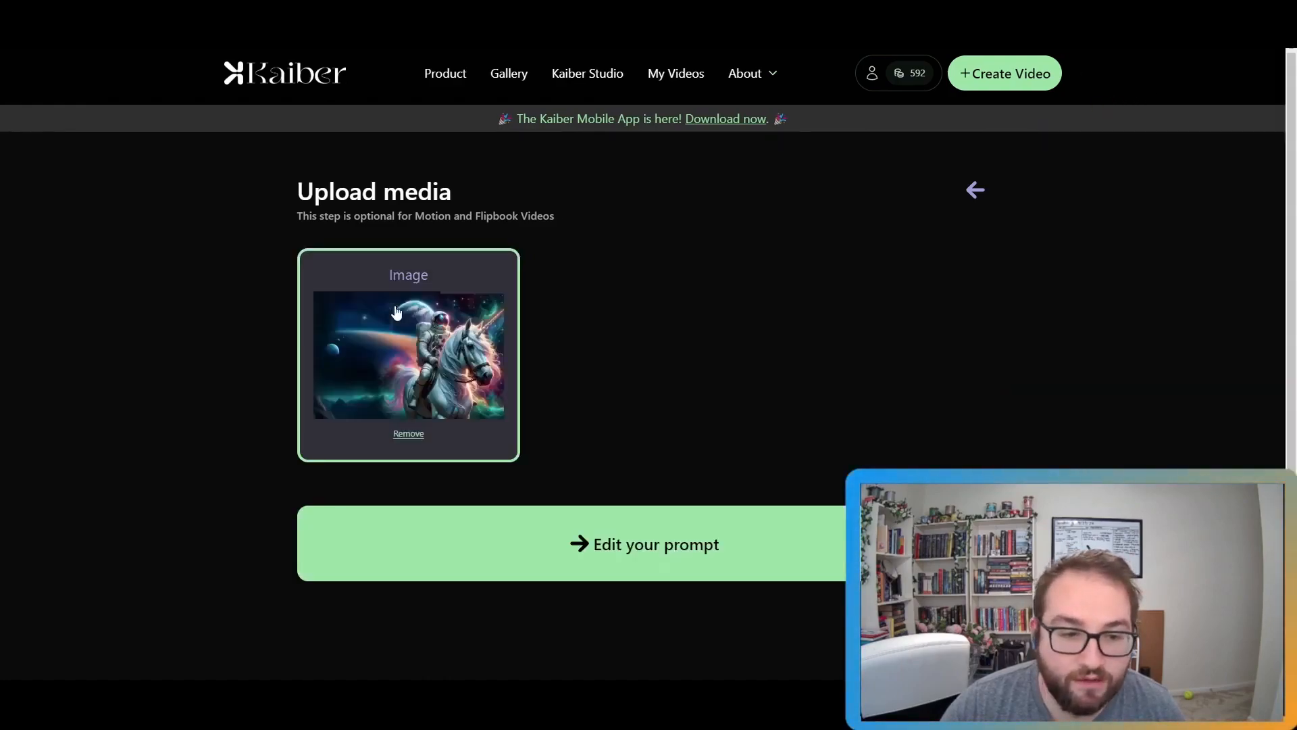
click(681, 539)
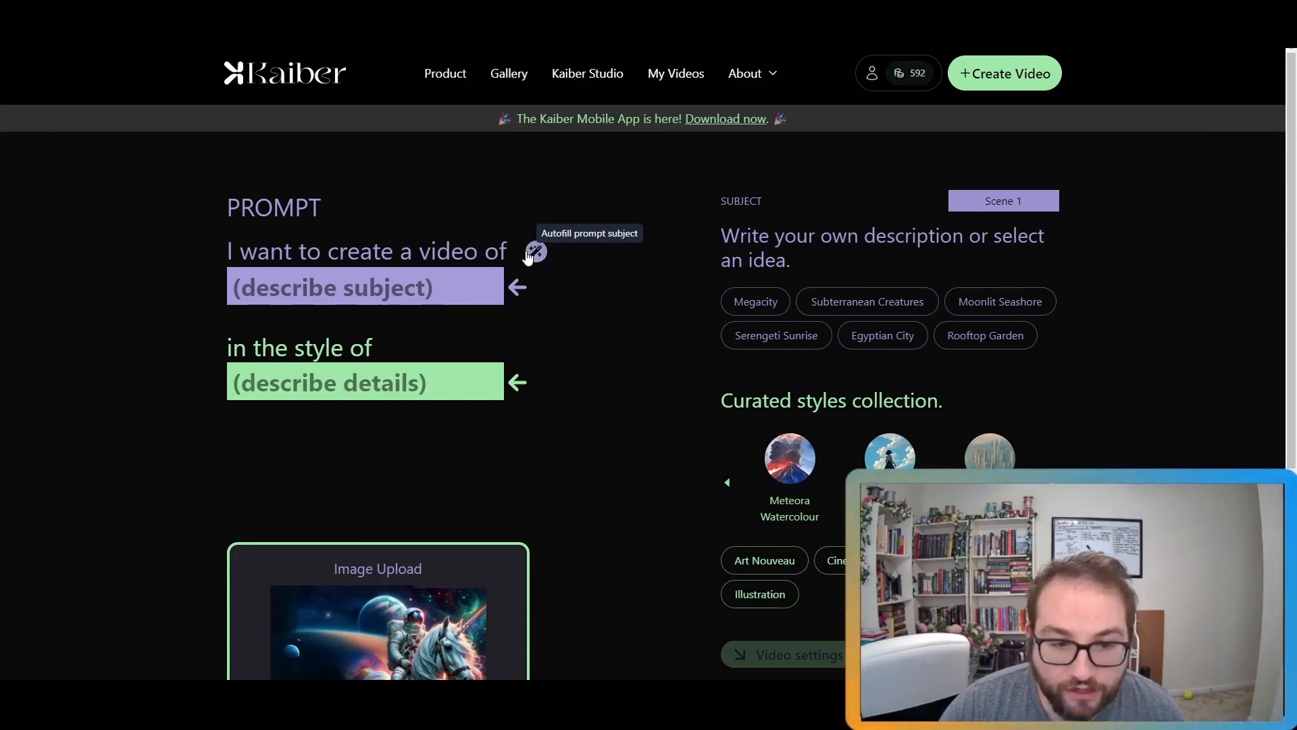
Step: Autofill the video prompt's subject from the uploaded image
scroll(492, 354, down, 2)
scroll(500, 335, up, 1)
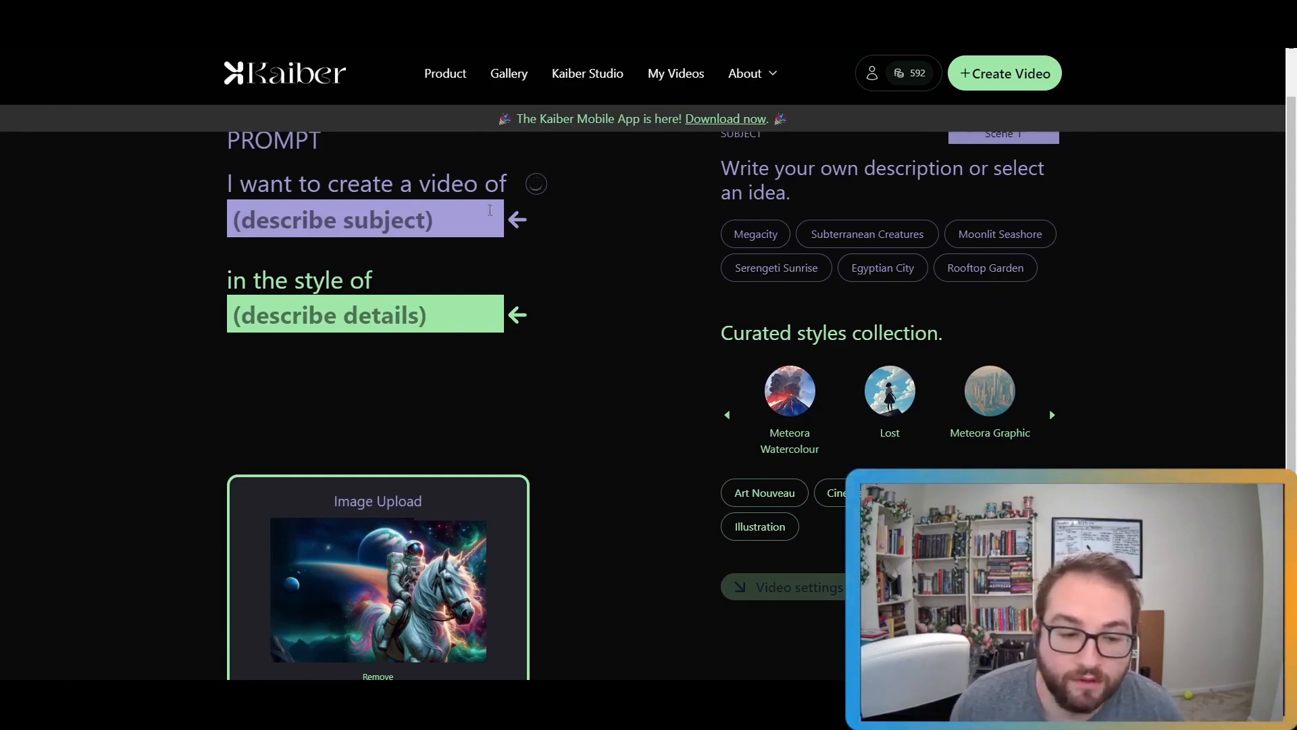
scroll(484, 469, down, 2)
scroll(403, 220, up, 2)
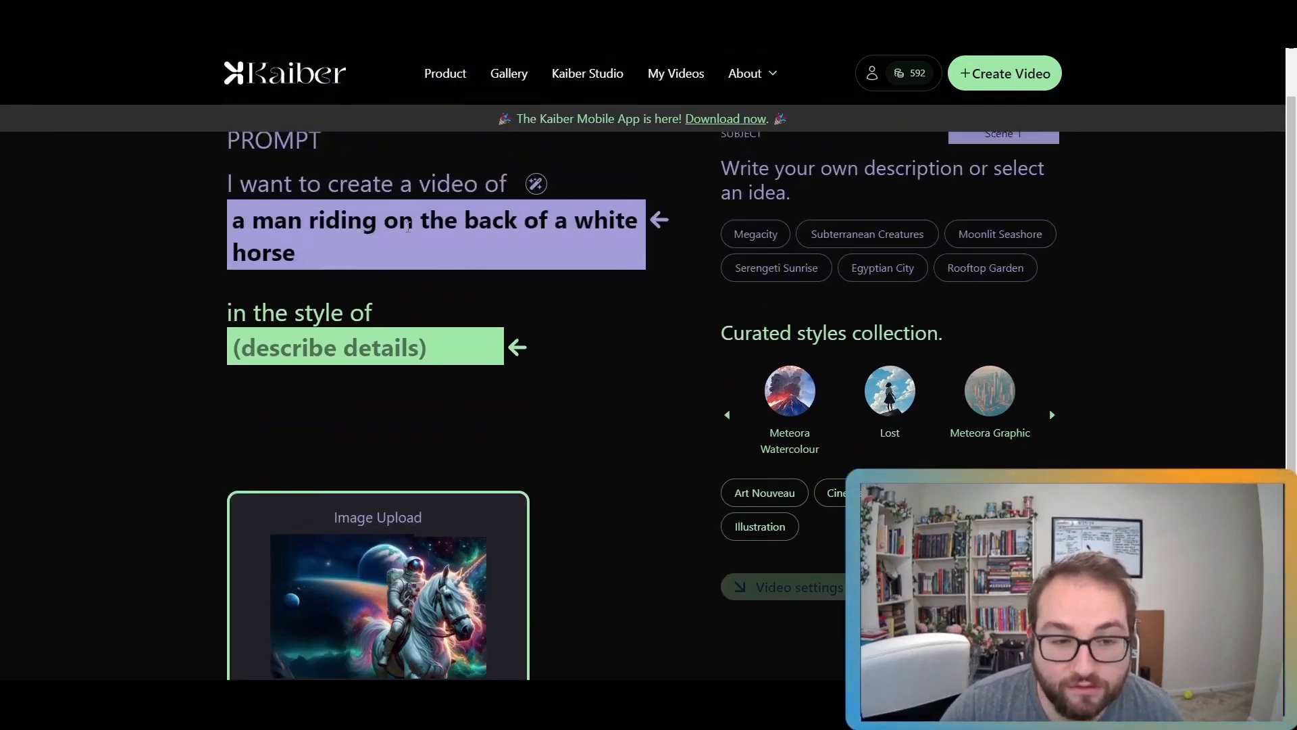
Step: Edit the prompt's subject to read "An astronaut riding on the back of a white unicorn"
drag(296, 255, 572, 211)
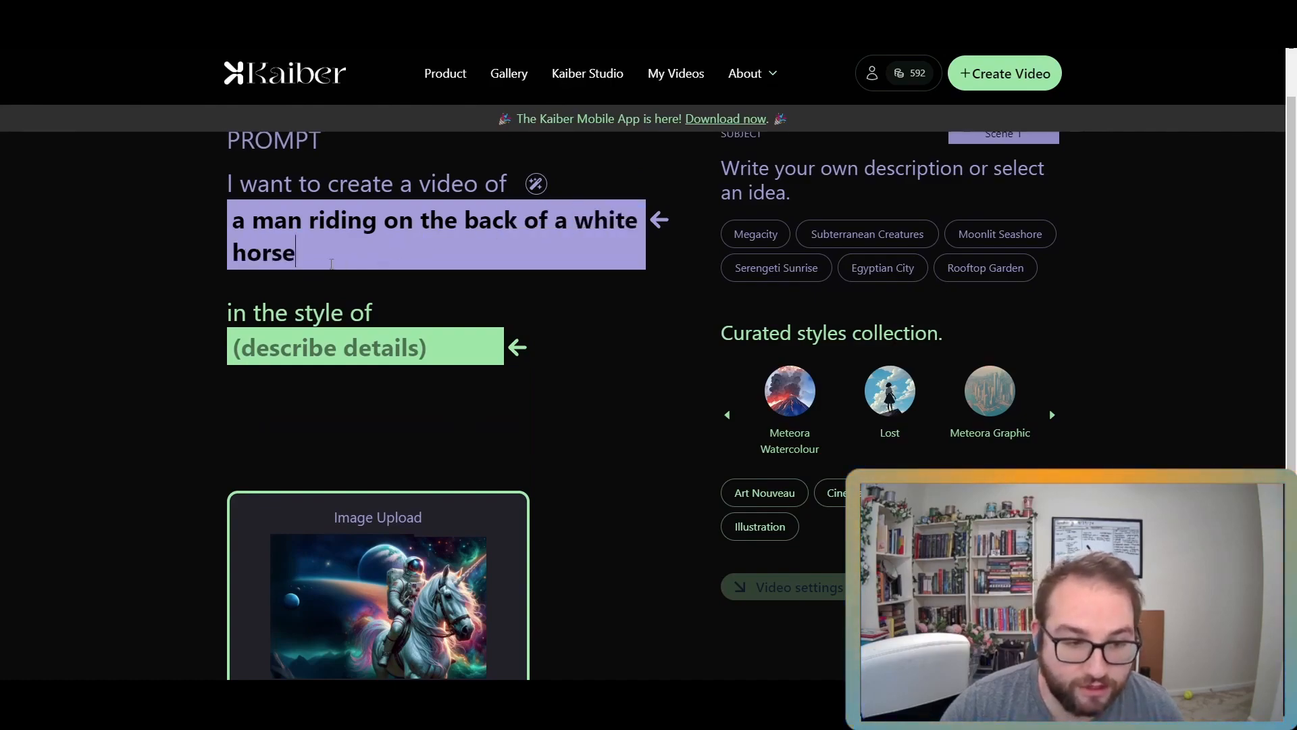
drag(296, 256, 243, 259)
text(unicornm)
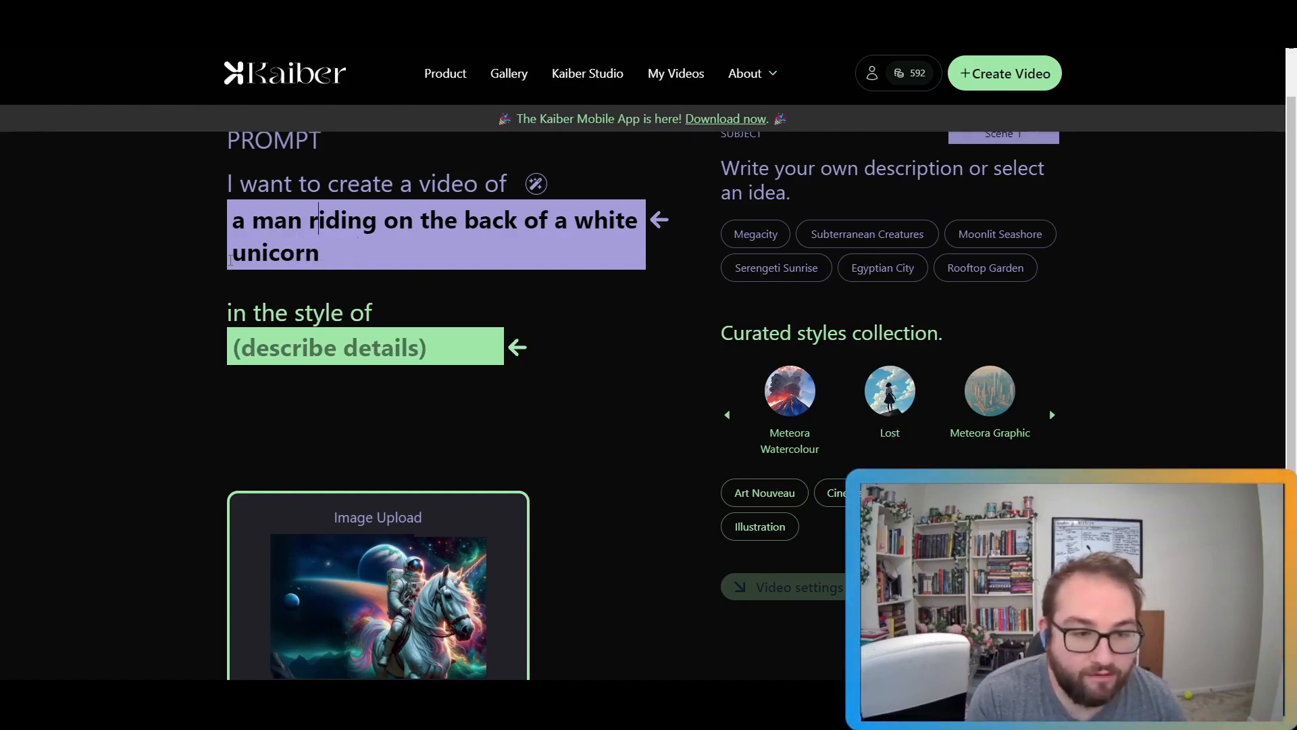
key(BackSpace)
key(BackSpace)
key(BackSpace)
key(BackSpace)
key(BackSpace)
key(BackSpace)
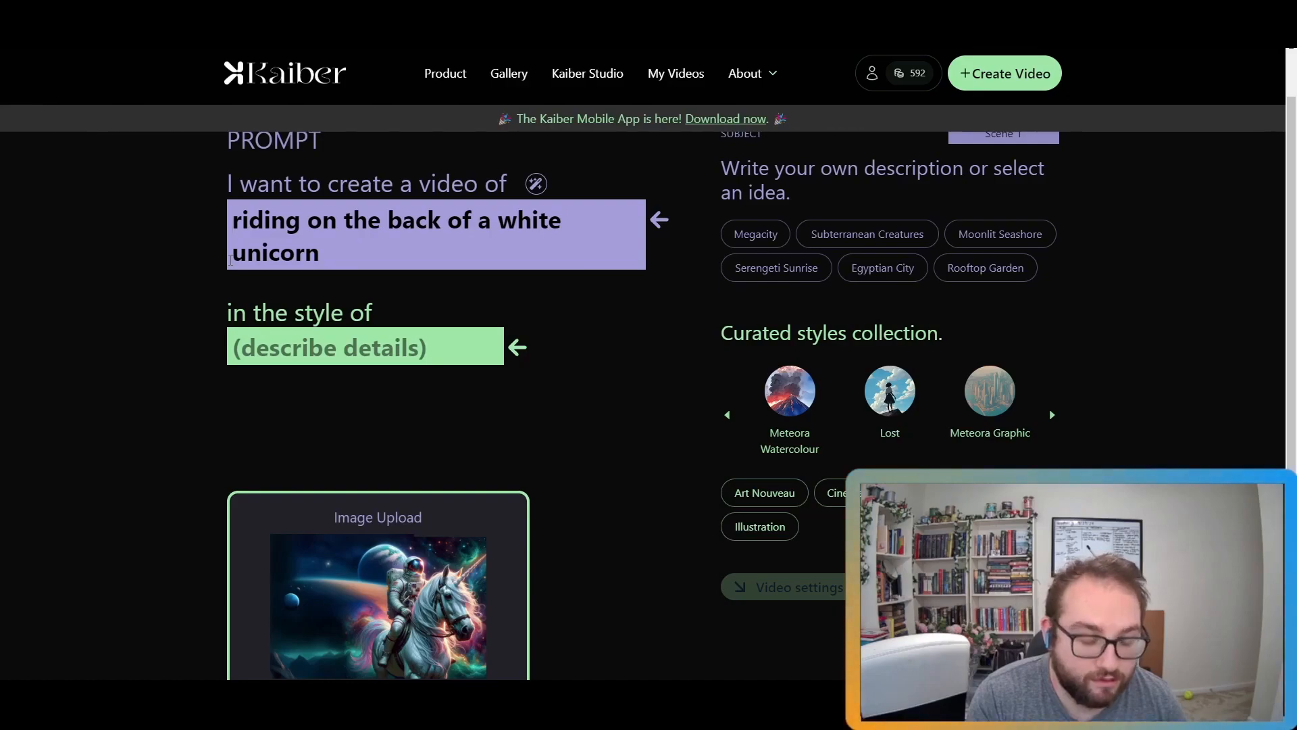
text(An astr)
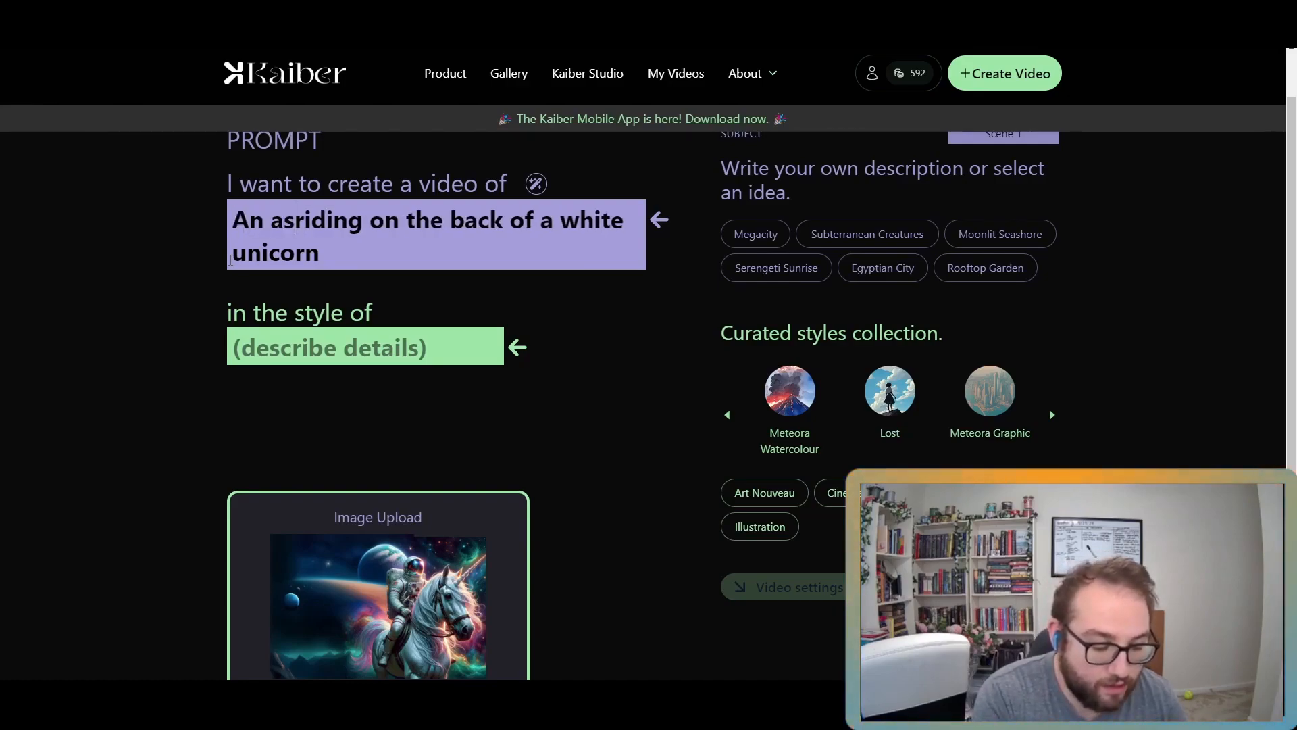
text(onaut)
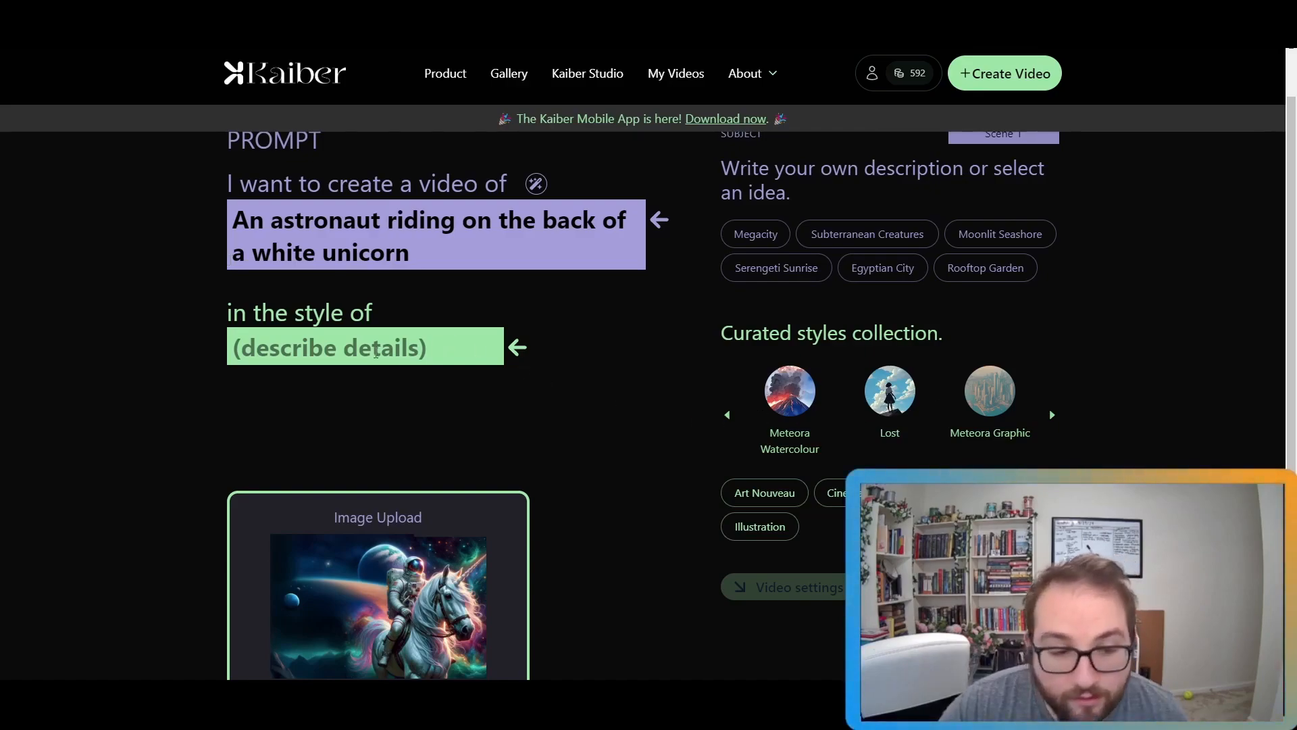
Step: Fill the style details with "photo taken on film, film grain, vintage, 8k ultrafine detail, private press, associated press photo, masterpiece, cinematic"
click(377, 352)
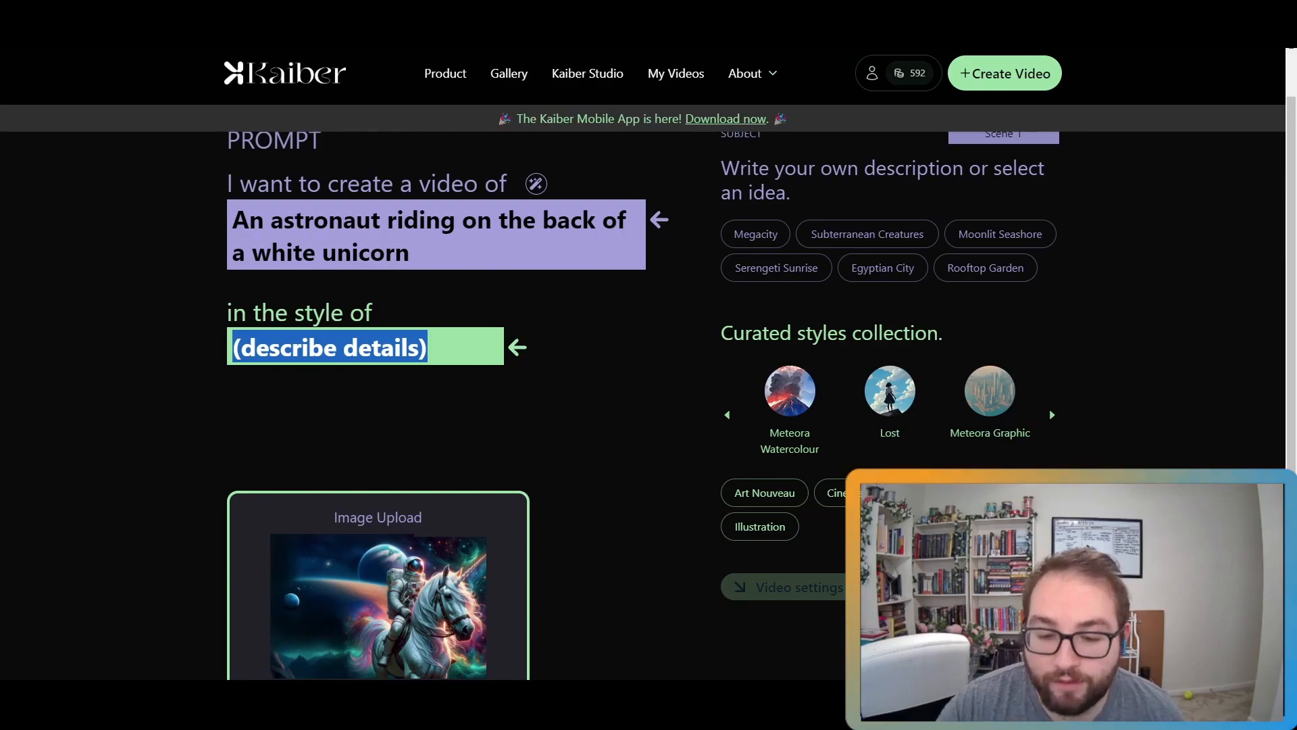
key(BackSpace)
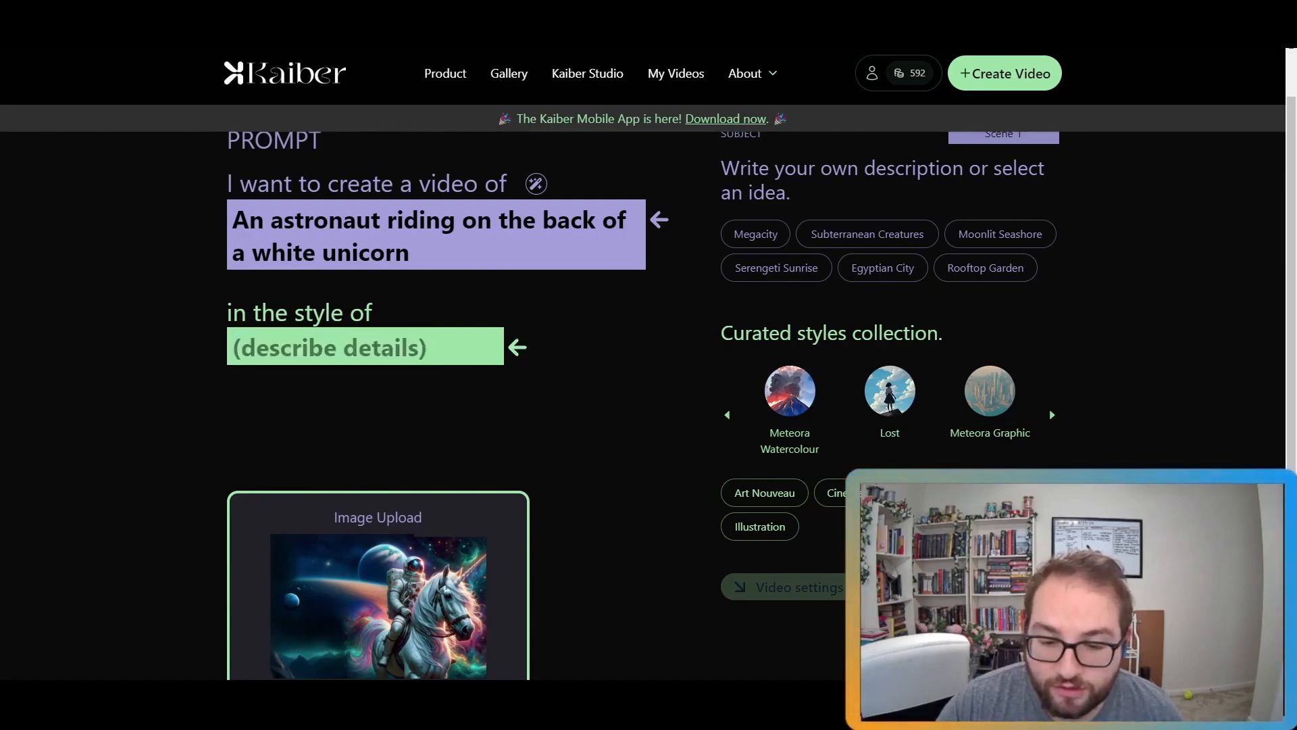
text(photo taken on film, film grain, vintage, 8k ultrafine detail, private press, associated press photo, masterpiece, cinematic)
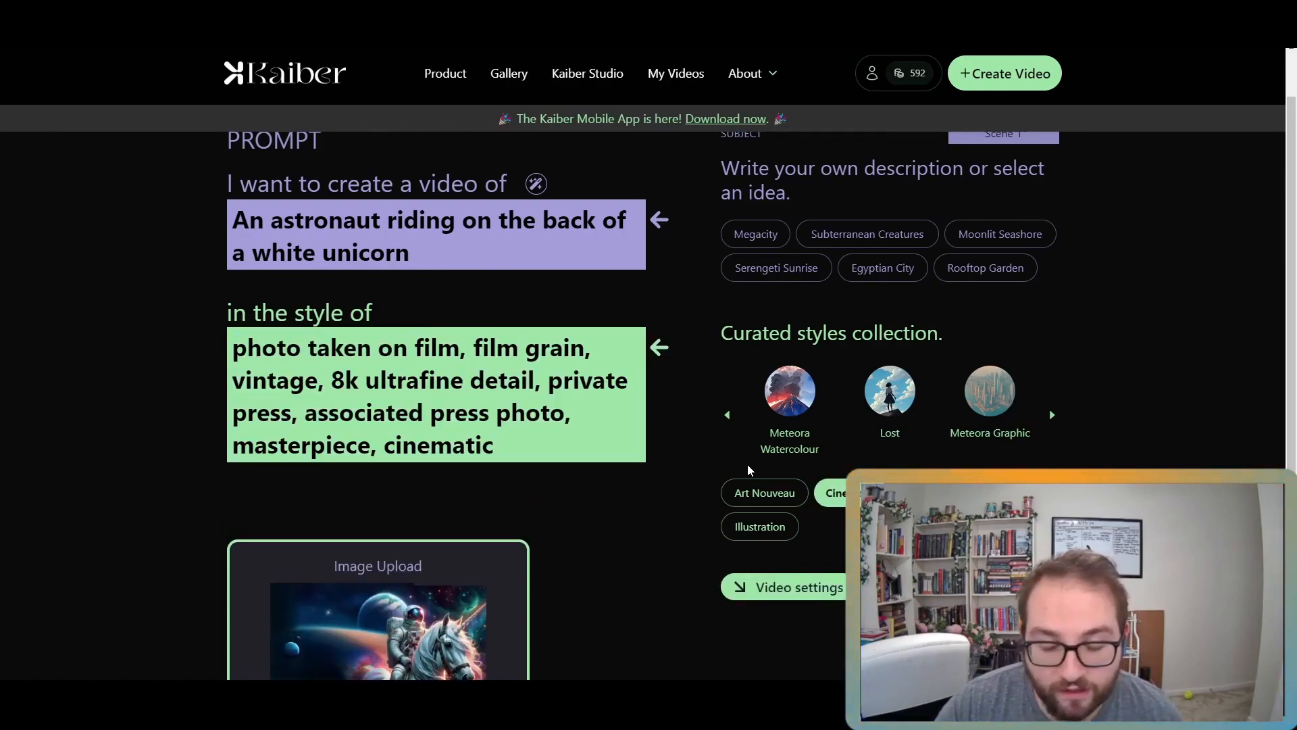
Step: Open the video settings and set the video duration to 0:10
click(777, 589)
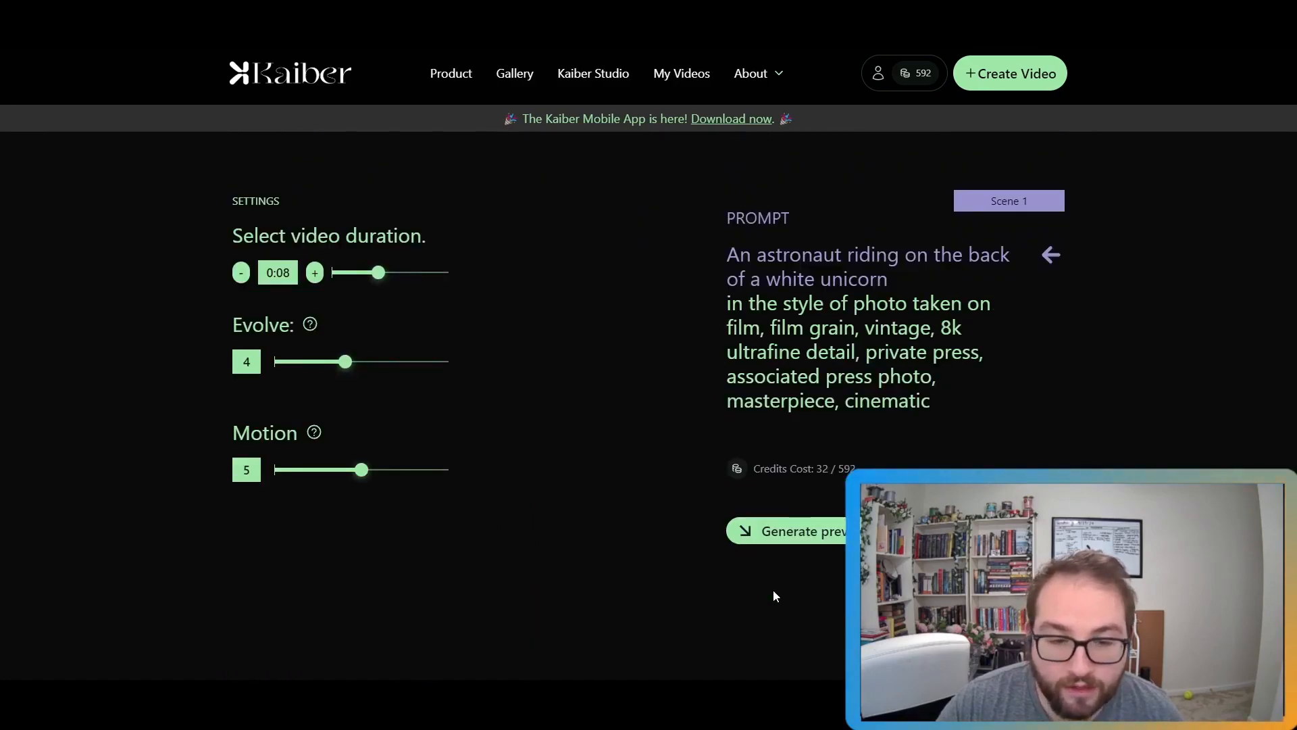
mouse_move(313, 327)
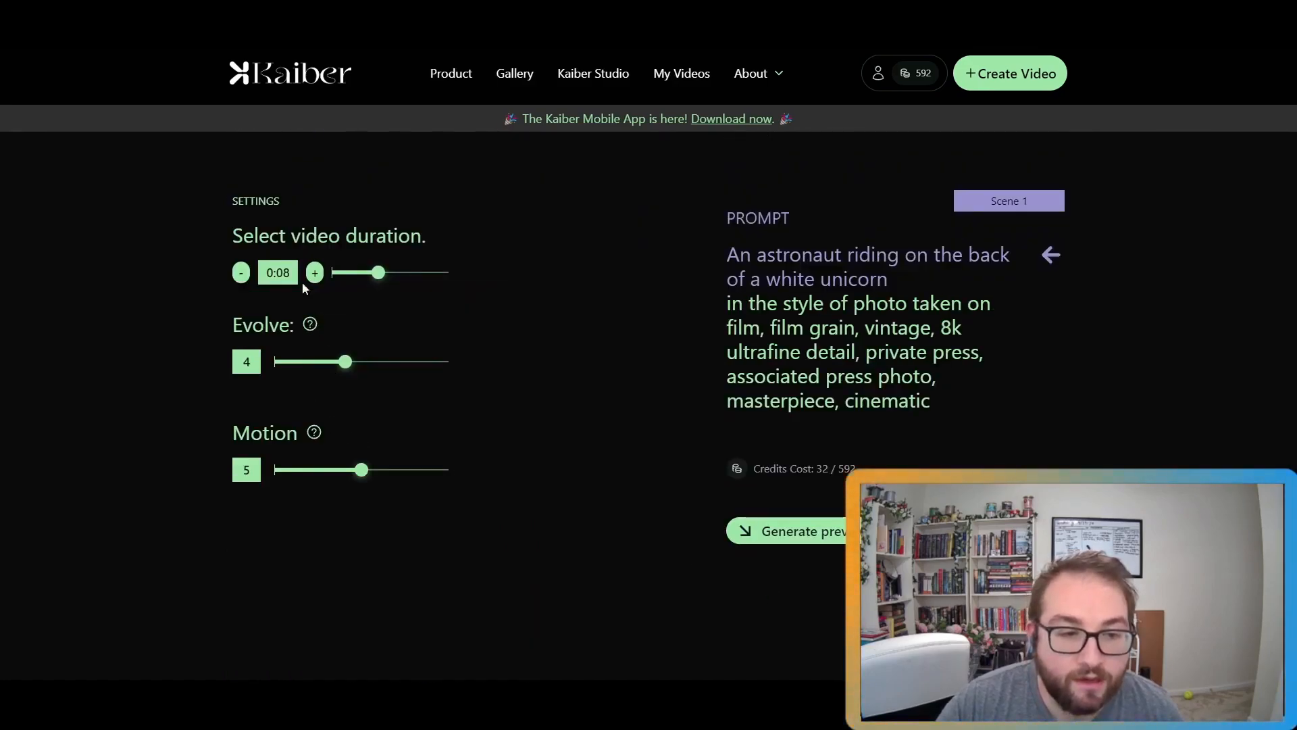
click(410, 273)
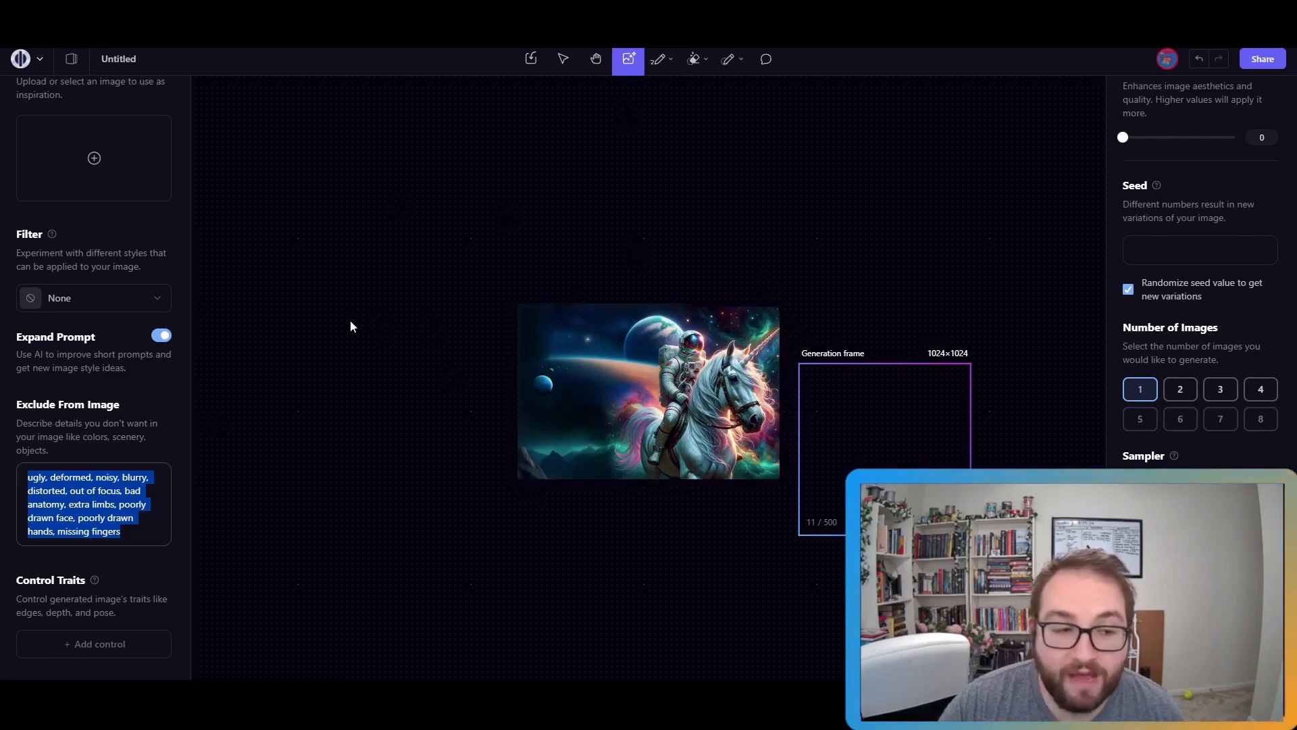
click(570, 360)
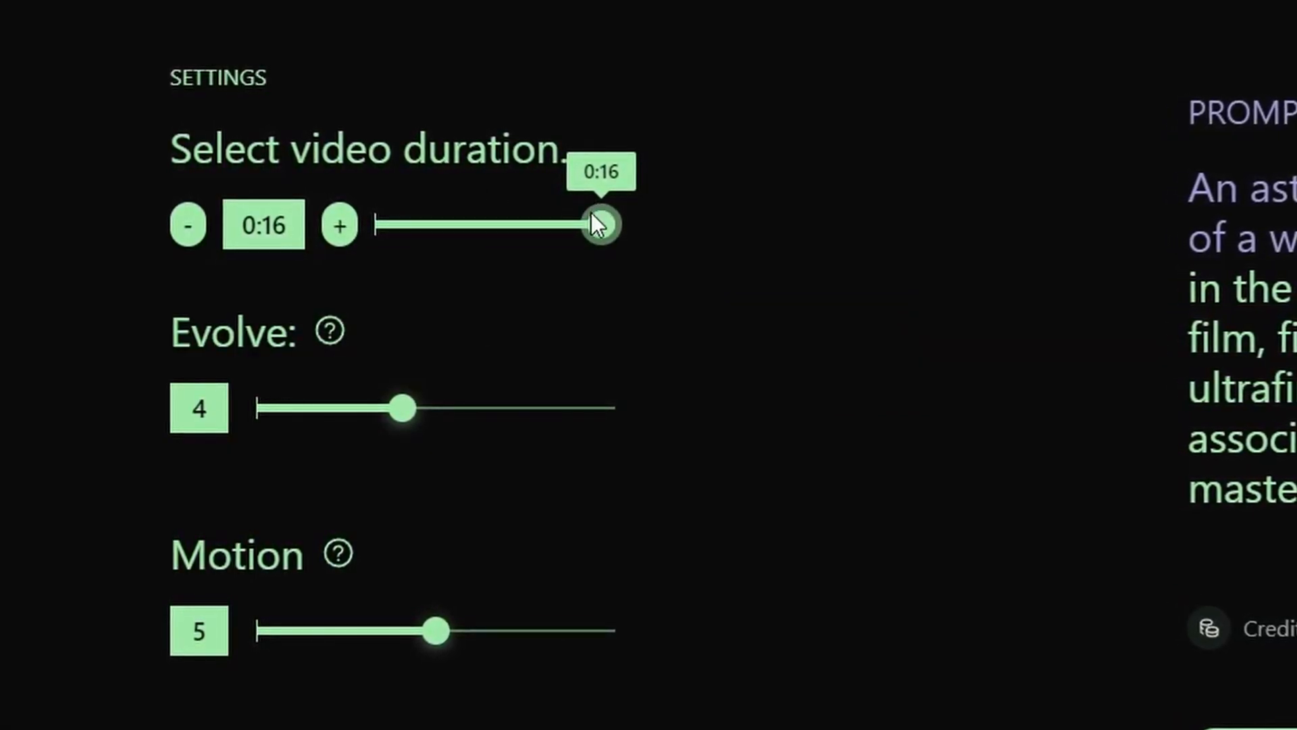
drag(593, 233, 506, 248)
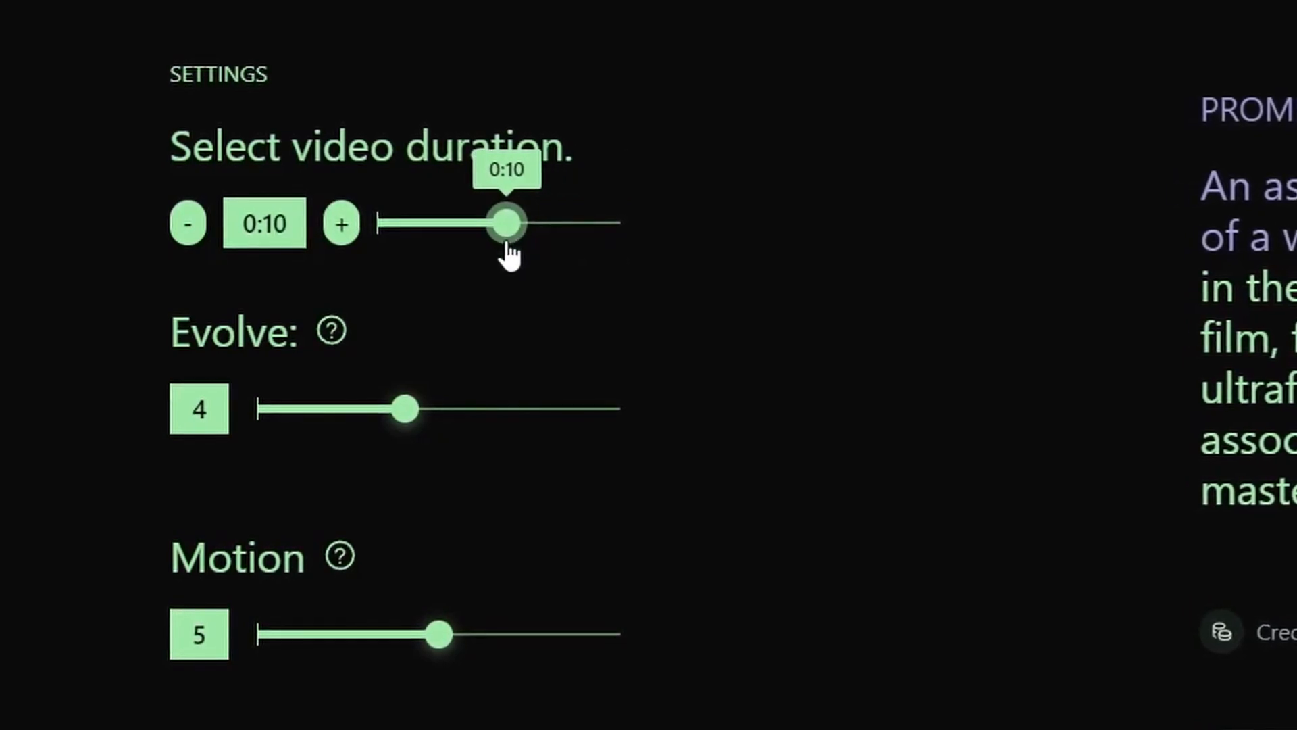
Step: Set the video's Evolve value to 10 and raise its Motion value
mouse_move(333, 331)
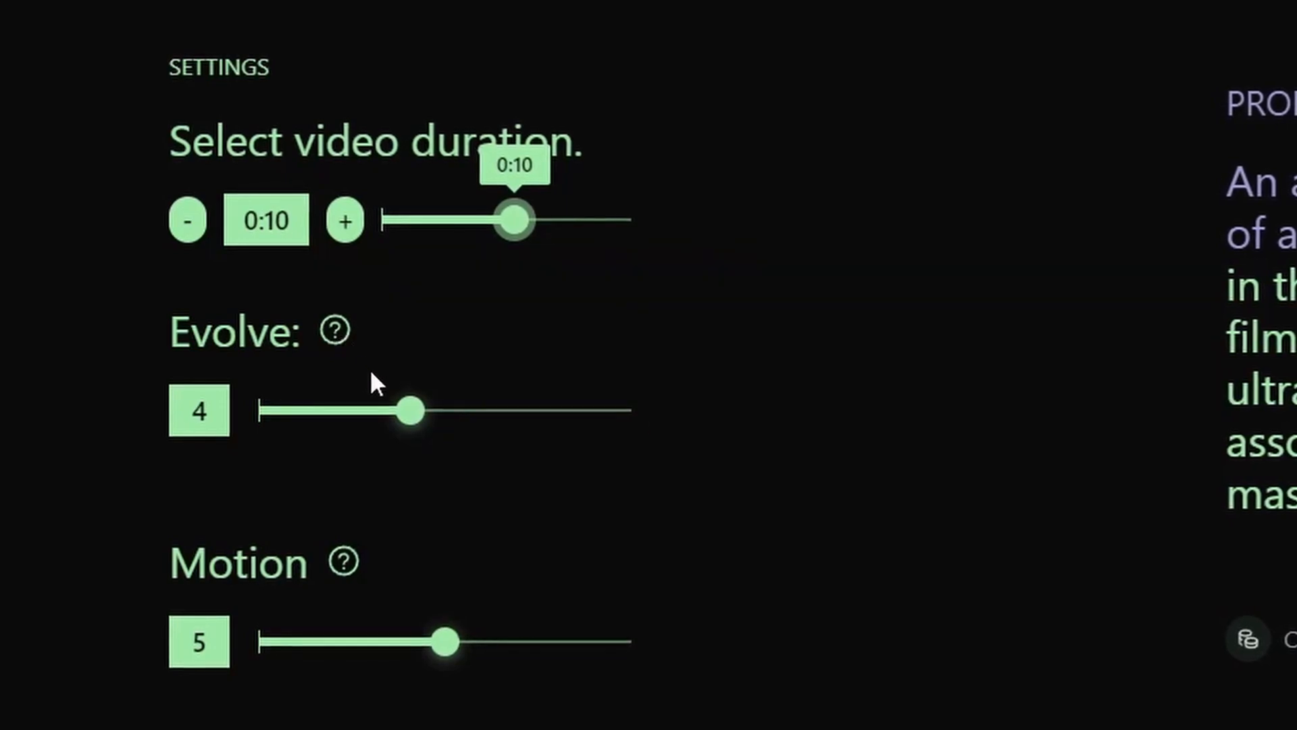
click(431, 413)
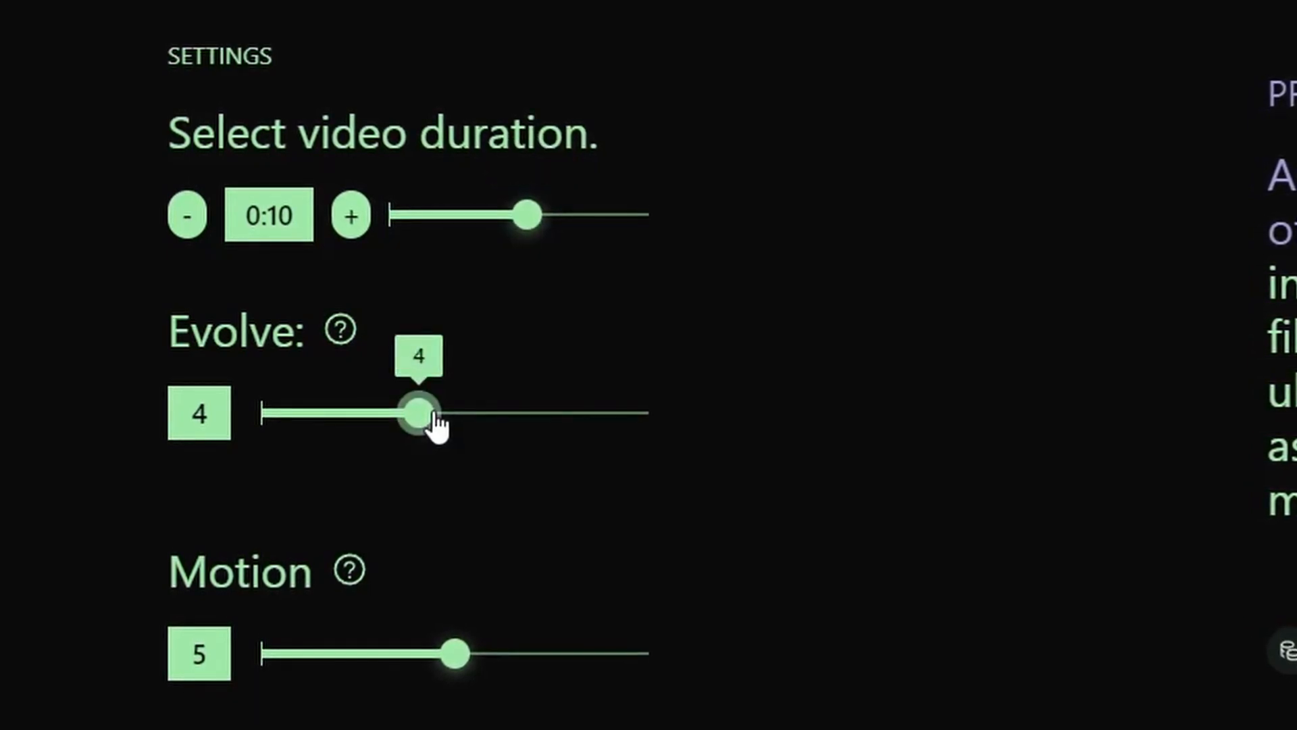
drag(436, 426, 665, 449)
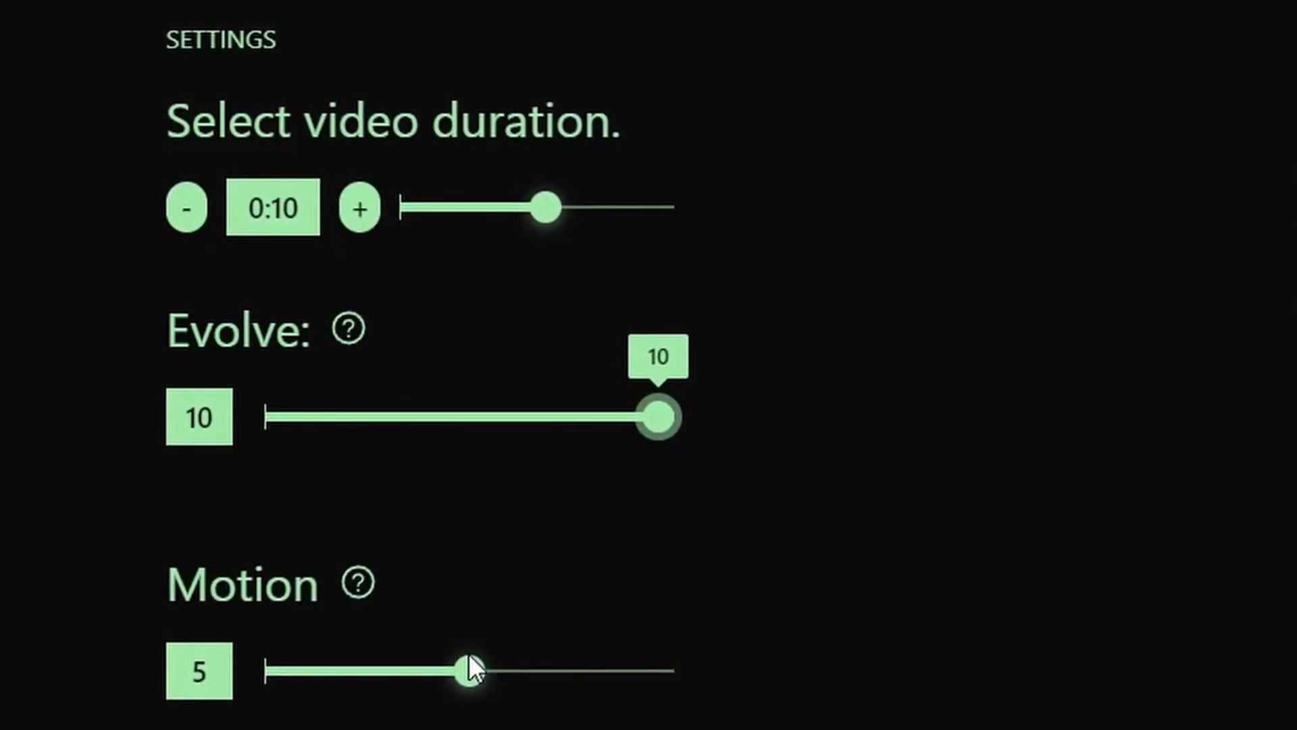
click(471, 672)
drag(477, 686, 594, 712)
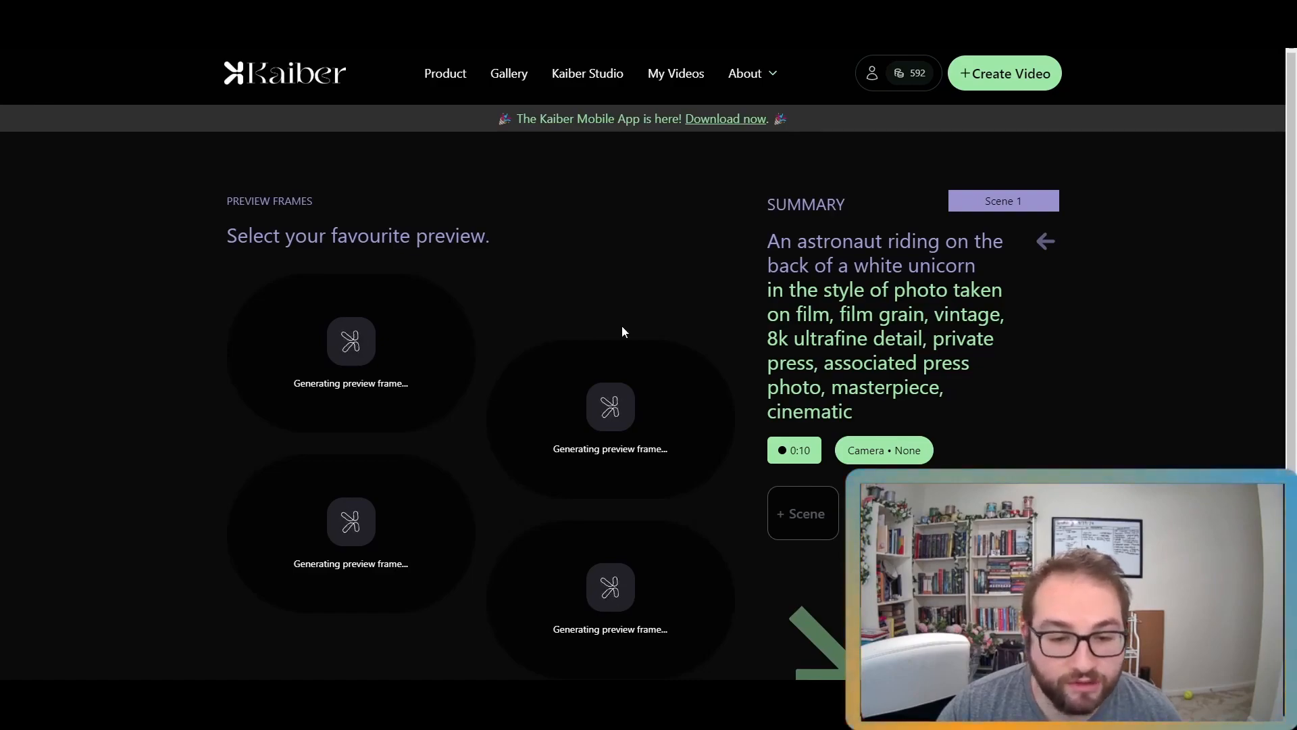
Step: Generate the preview frames and select the first preview as the favourite
scroll(595, 352, down, 2)
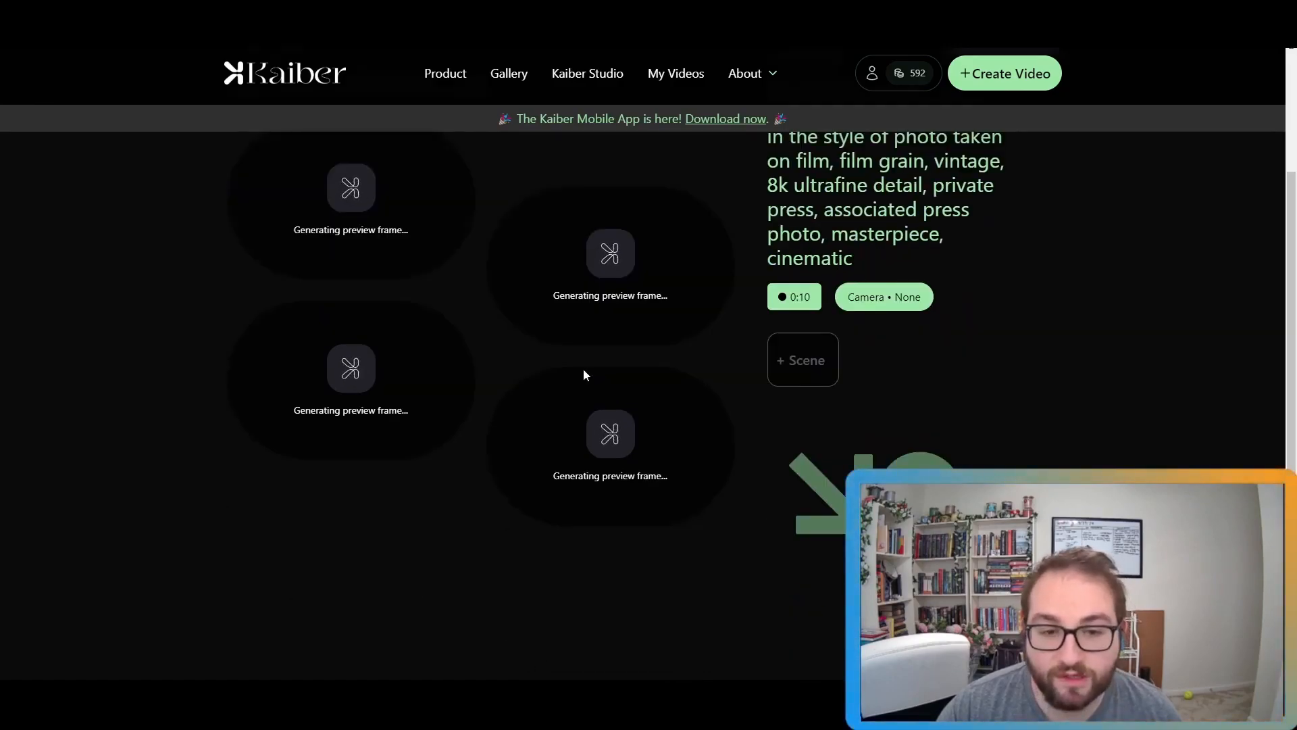
scroll(582, 368, up, 1)
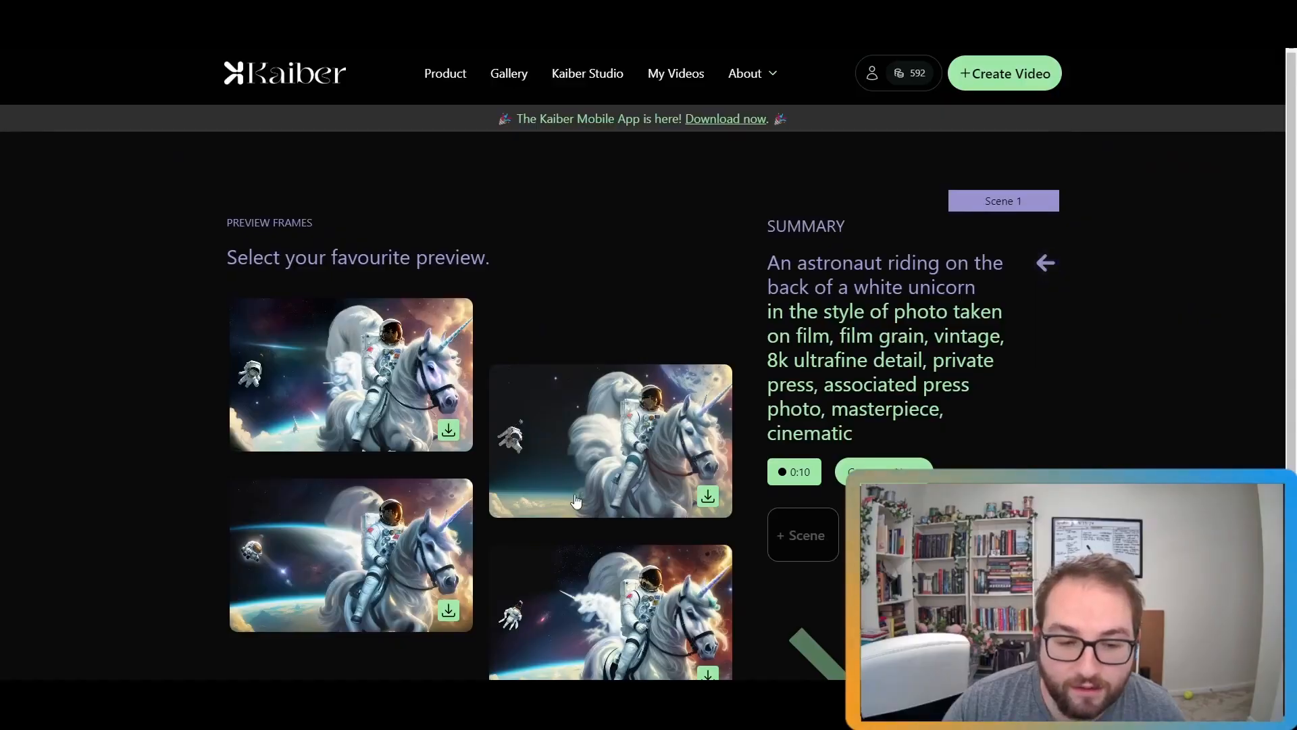
scroll(576, 500, down, 1)
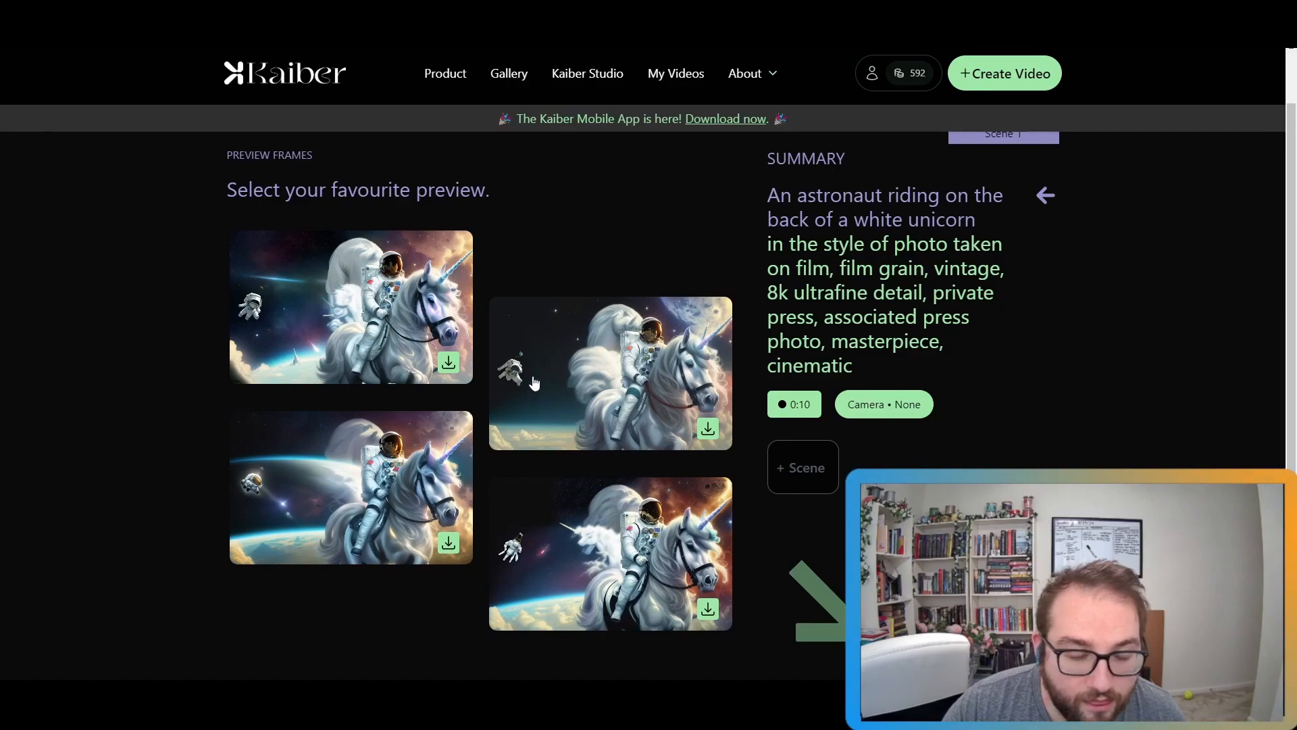
click(382, 281)
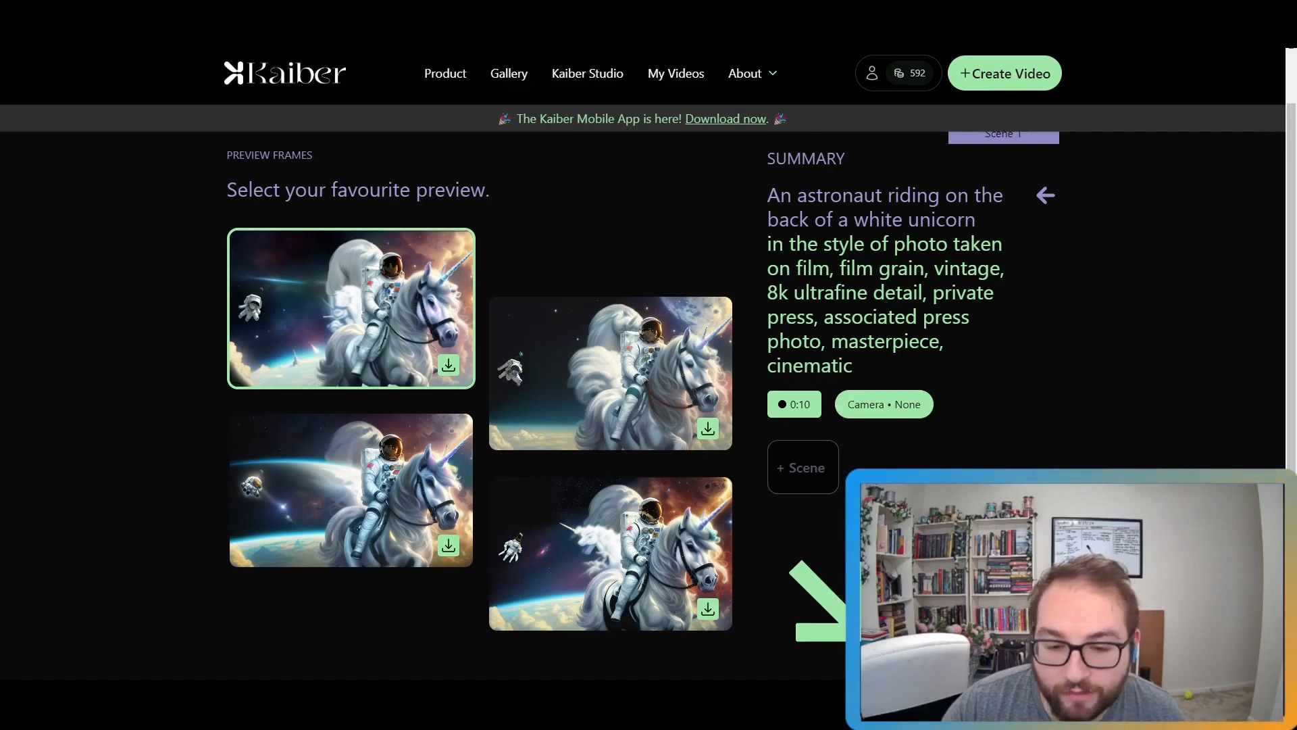
Step: Create the video from the selected preview and view the finished clip in full screen
scroll(807, 381, down, 1)
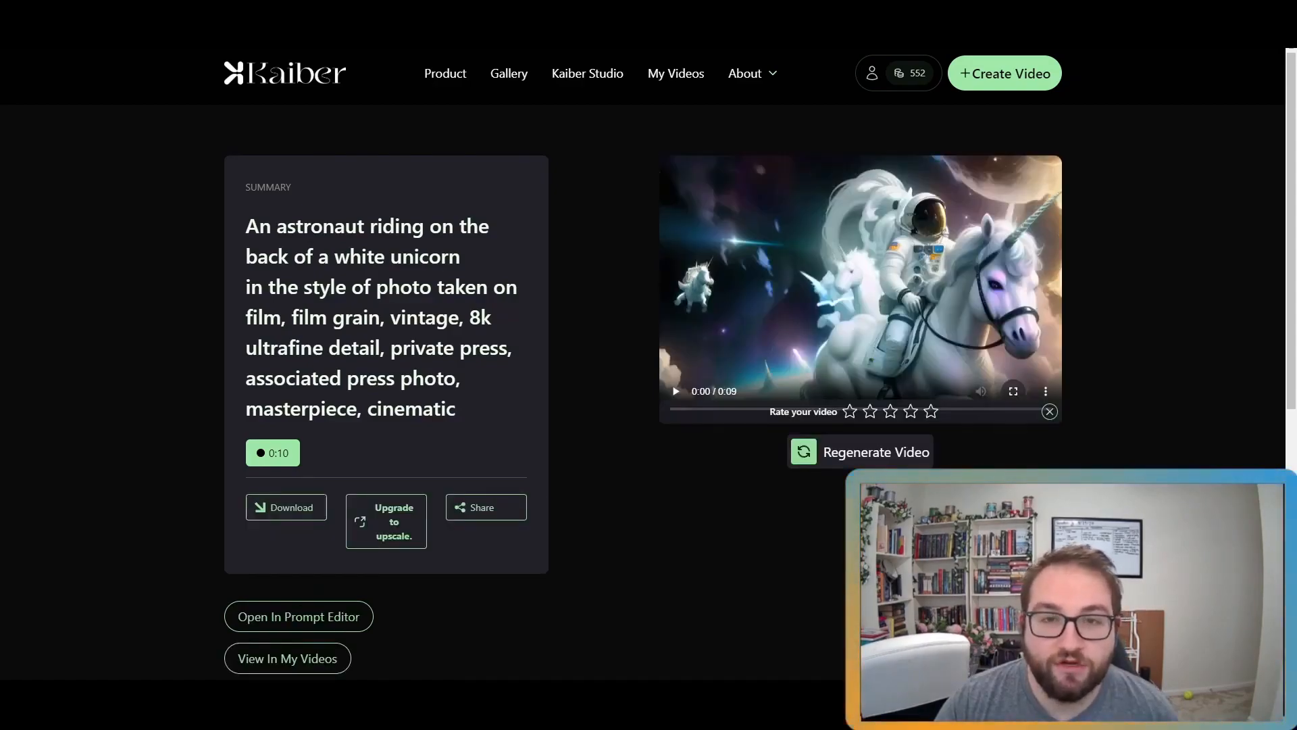
click(1013, 396)
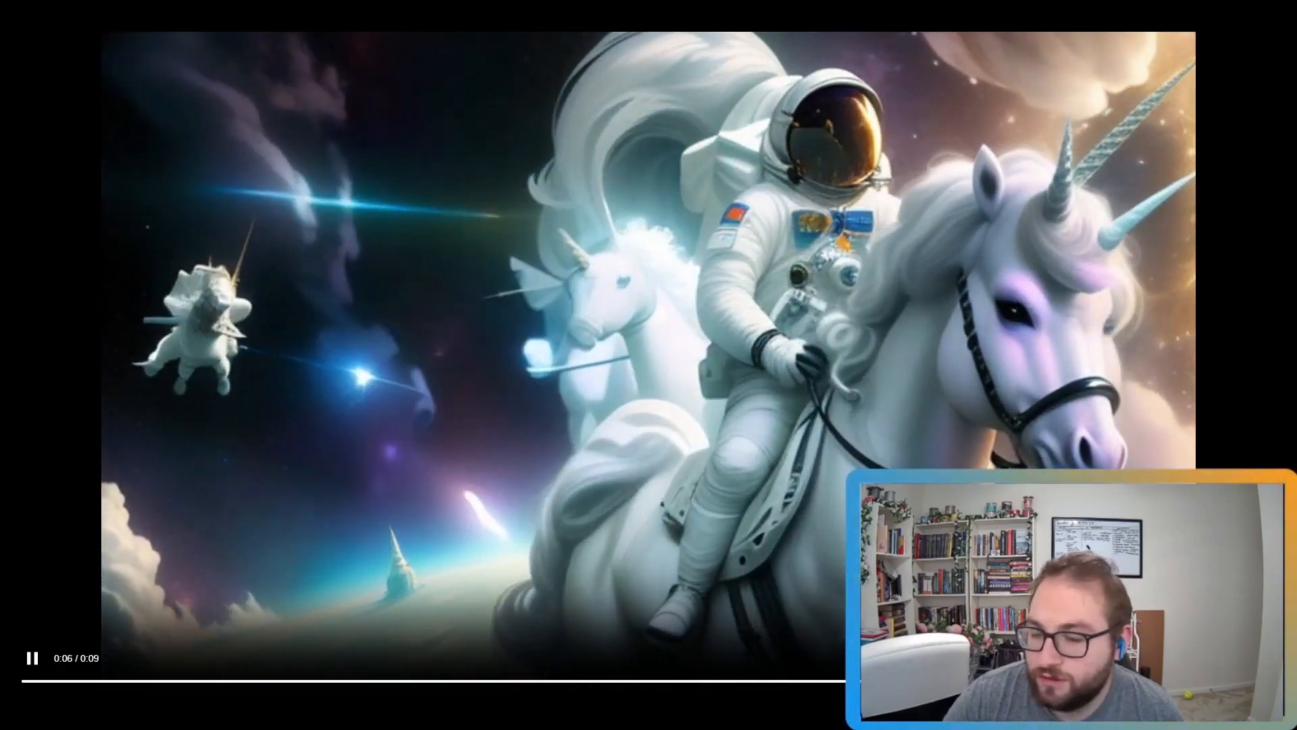
key(Escape)
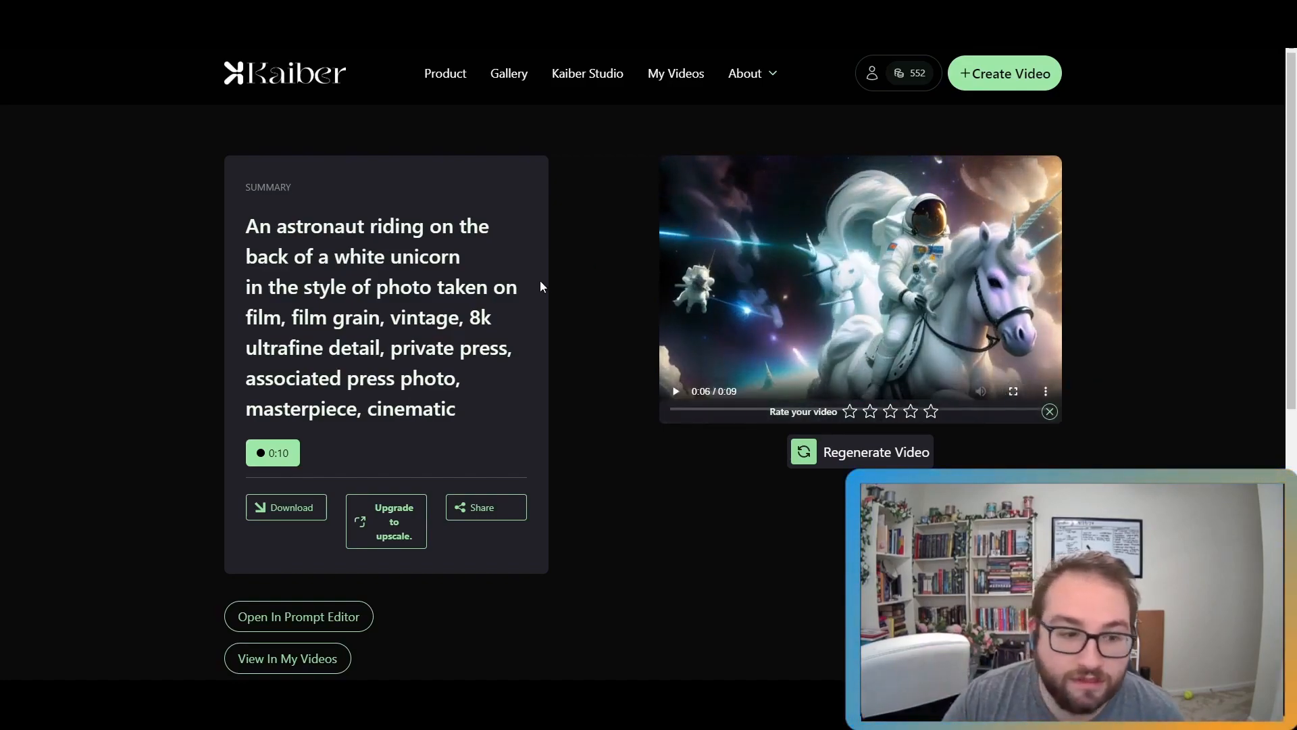
Step: Reopen the video's prompt in the editor, switch its style to Entergalactic and continue to the video settings
scroll(534, 304, down, 2)
click(342, 481)
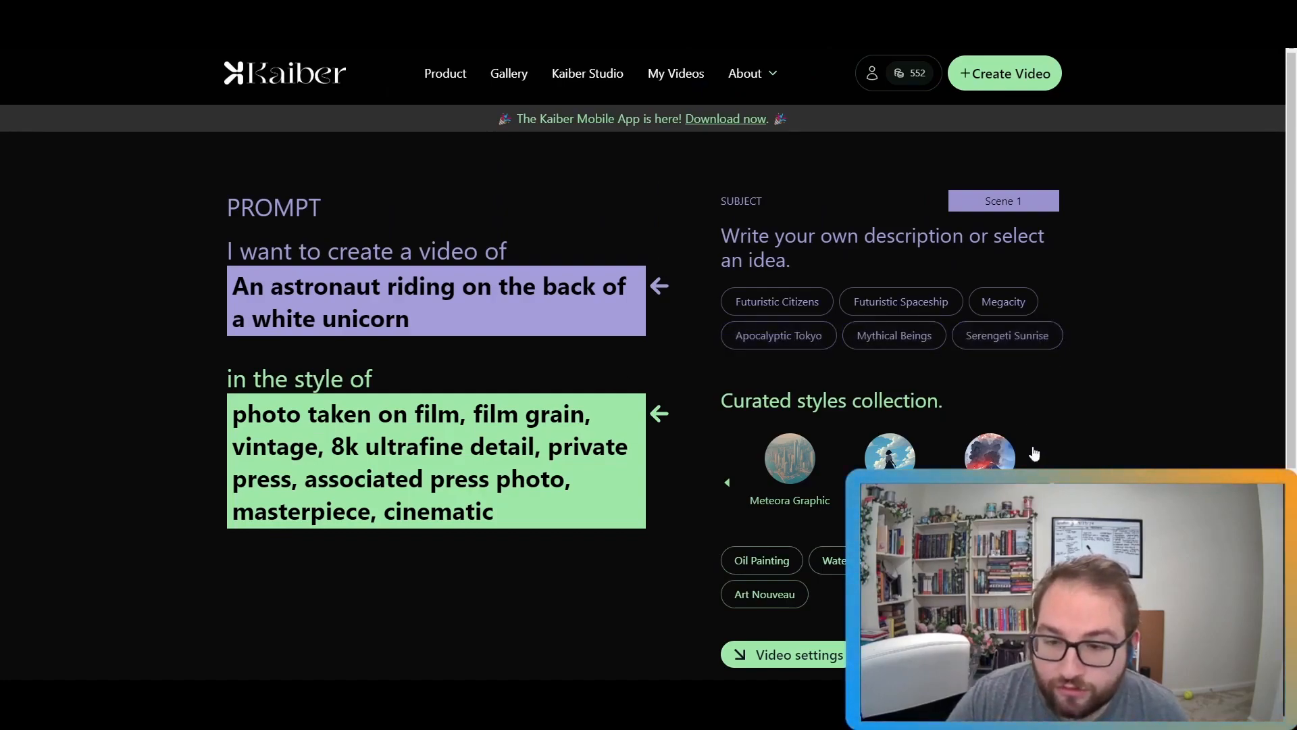
click(891, 461)
click(777, 654)
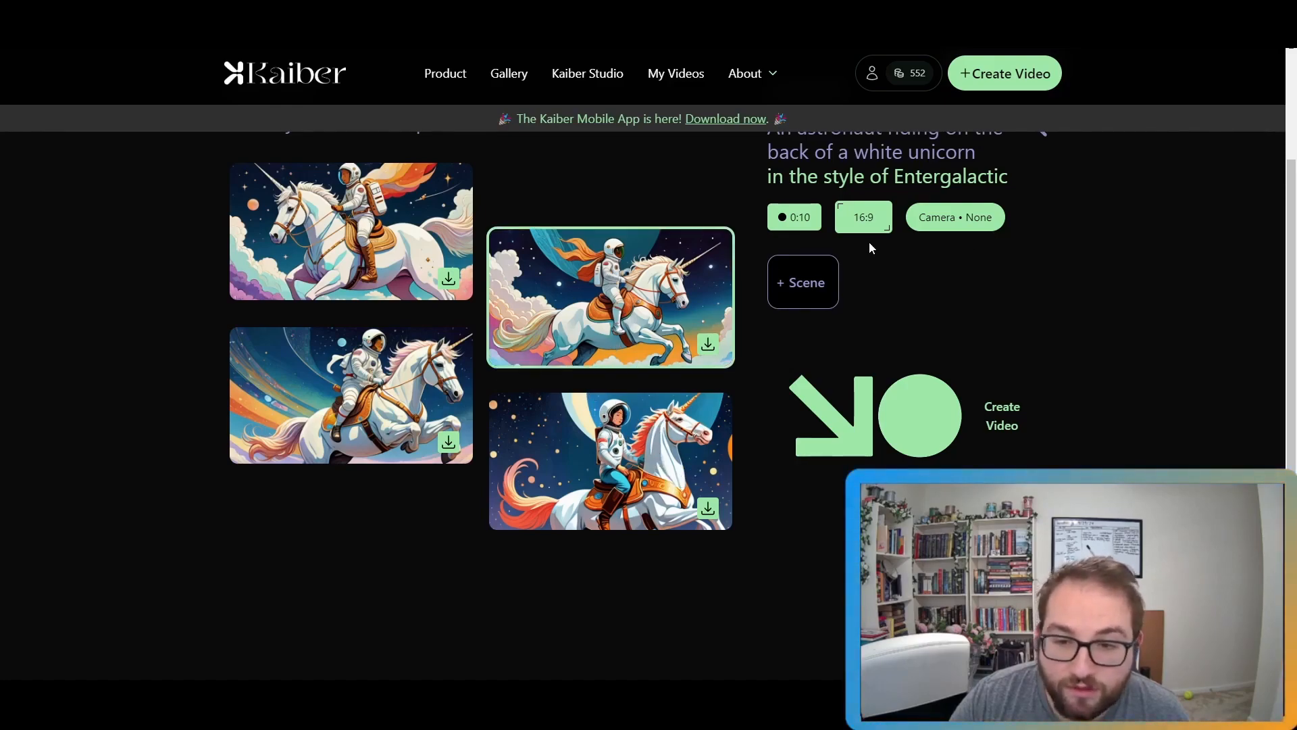
Step: Add a second scene with the description "The astronaut and the unicorn to fin a planet with other unicorns on it."
scroll(912, 270, up, 2)
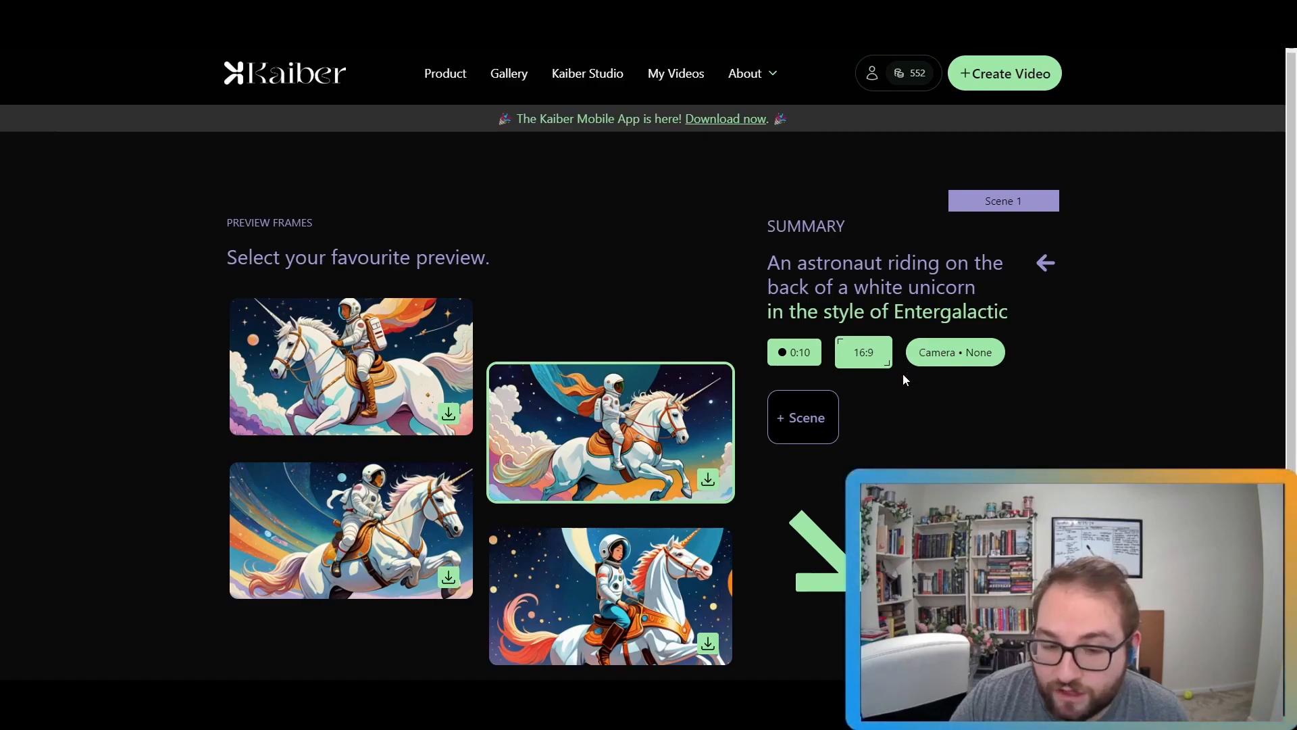
click(810, 417)
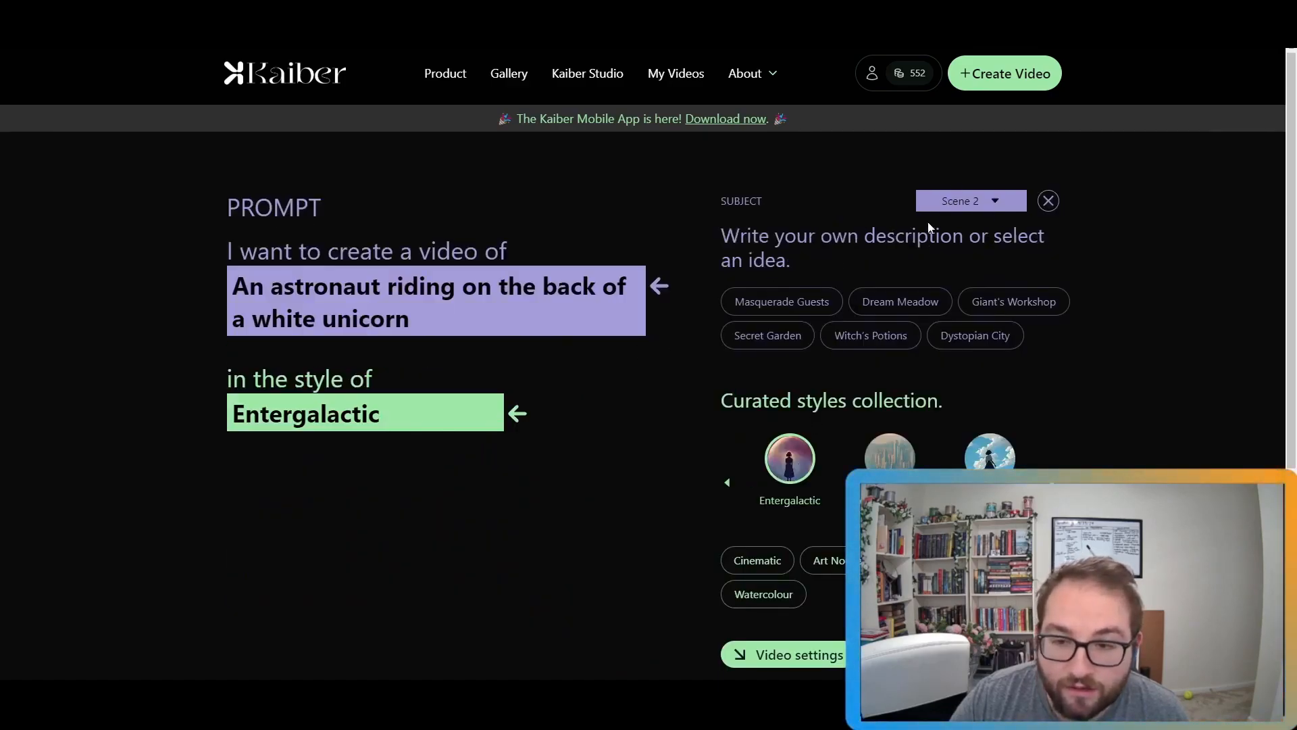
drag(517, 310, 215, 266)
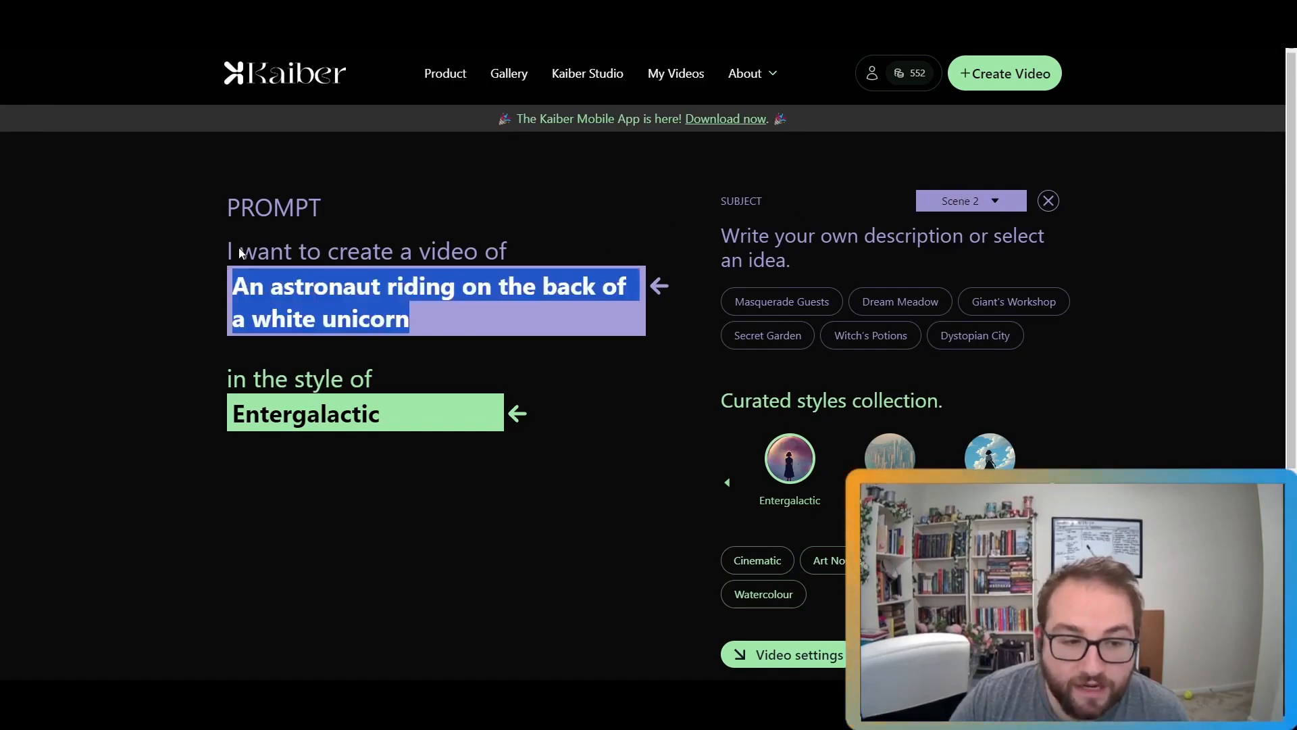
text(The astronaut a)
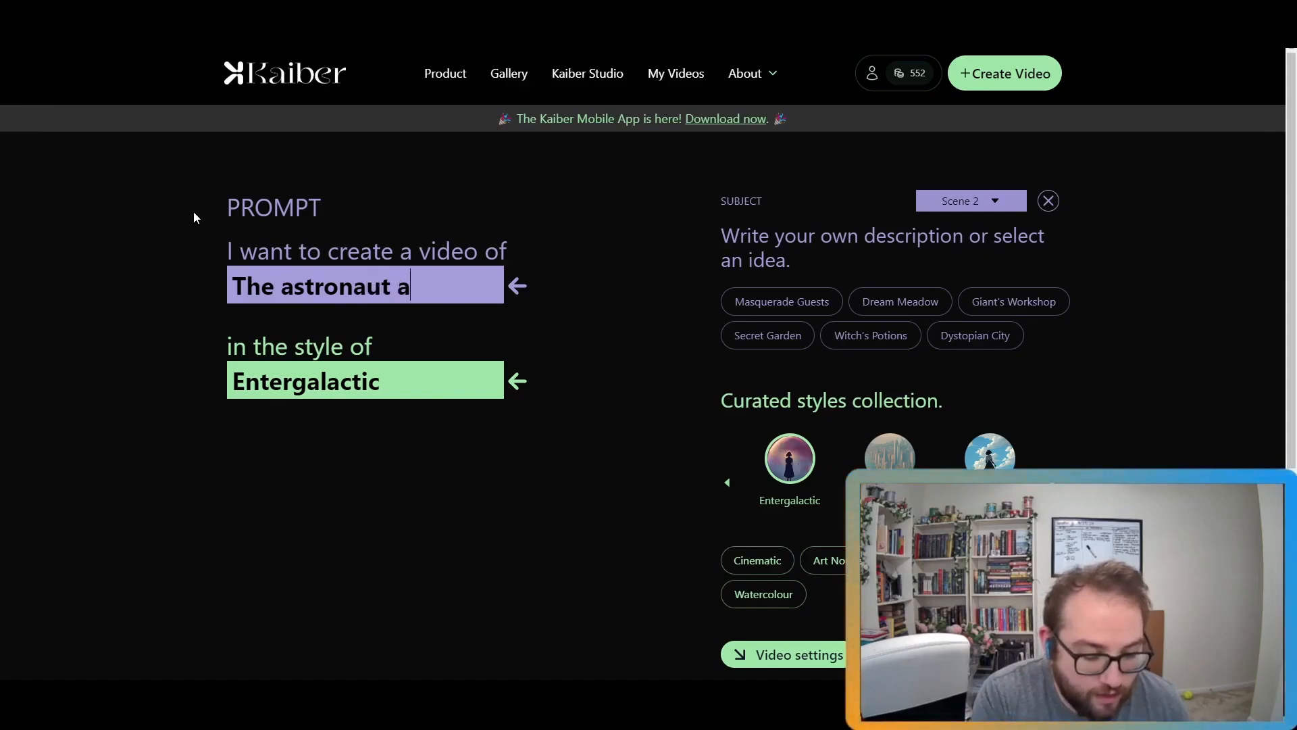
text(nd the unicorn to fin a planet with other unicoer)
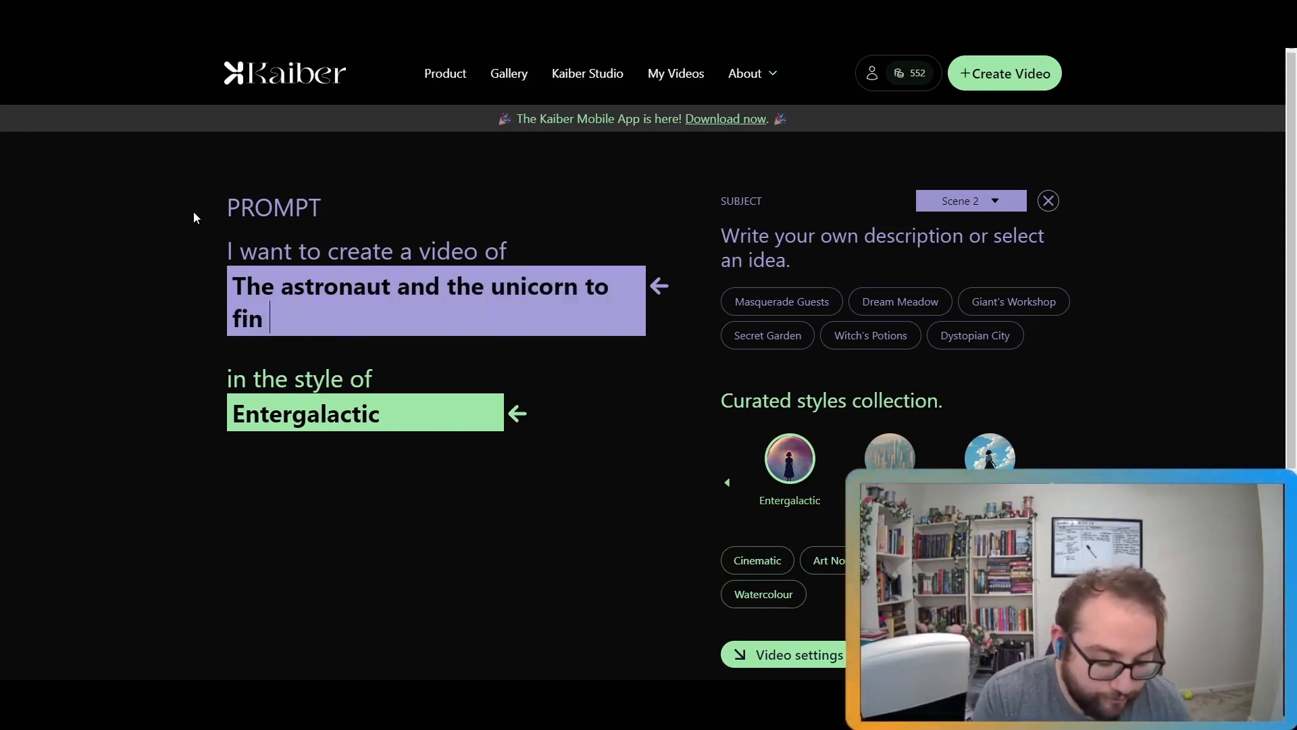
key(BackSpace)
key(BackSpace)
text(rns on it.)
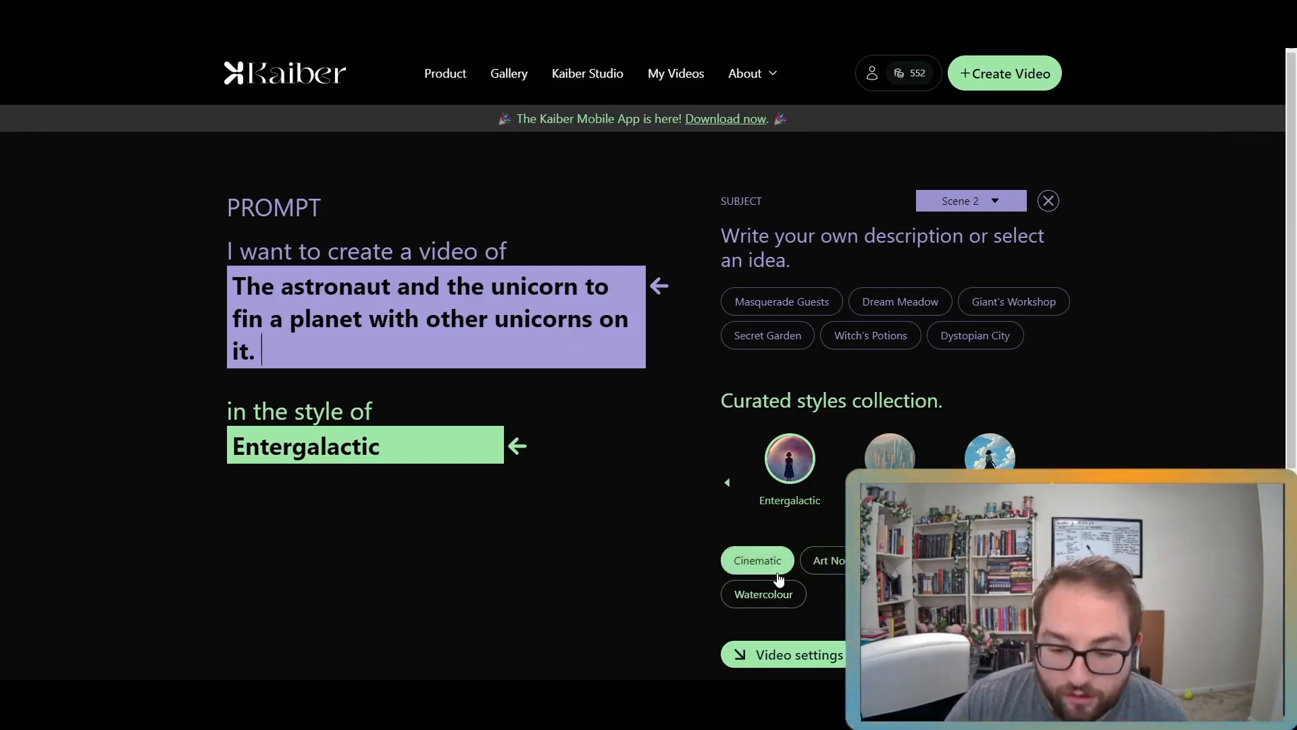
Step: Try the Cinematic style and an anime illustration style on scene 2, and return it to Entergalactic
click(760, 561)
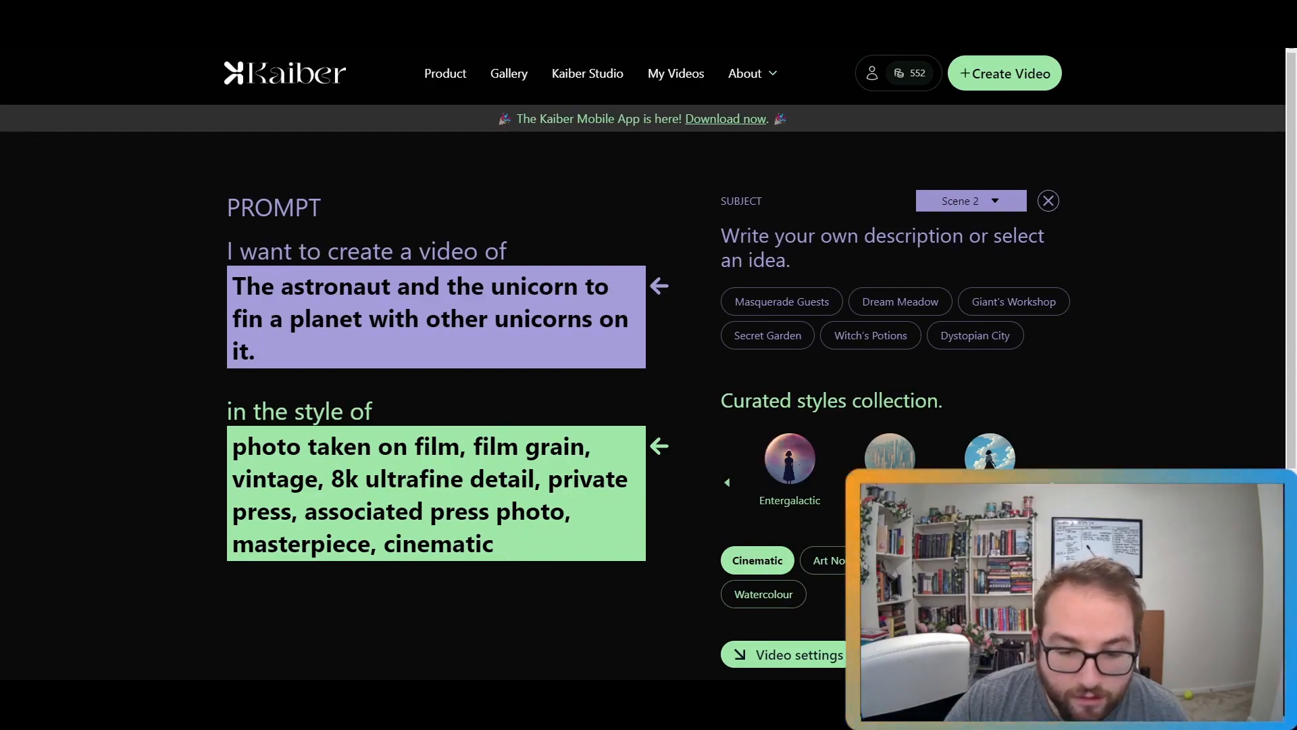
click(823, 560)
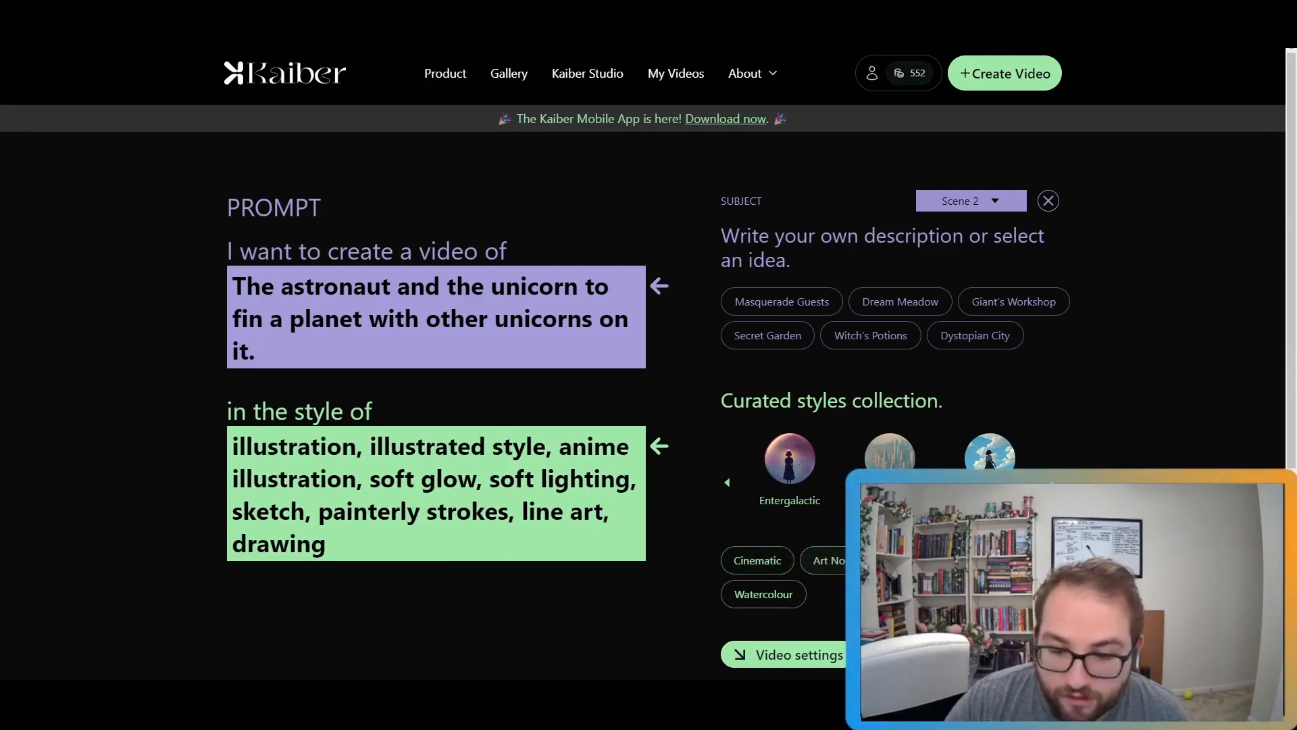
click(781, 466)
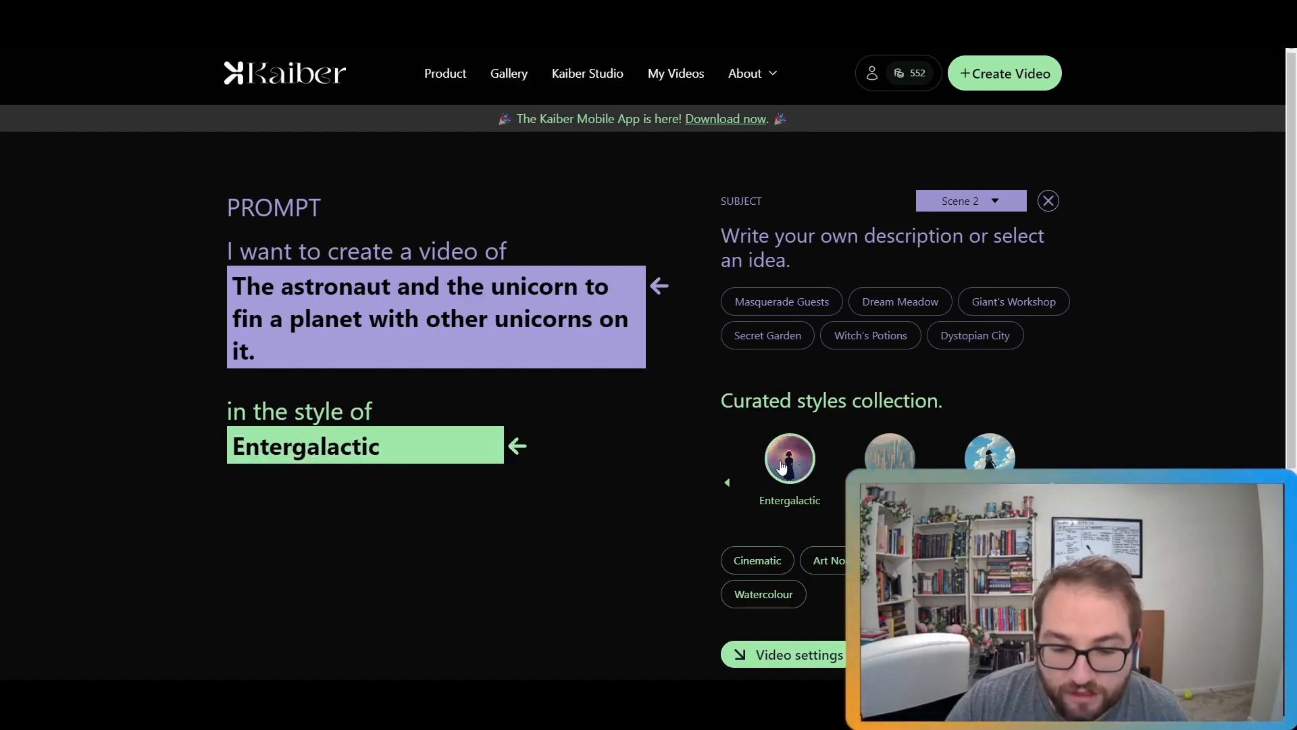
Step: Set scene 2's video duration to 0:12 and generate its preview frames
click(804, 654)
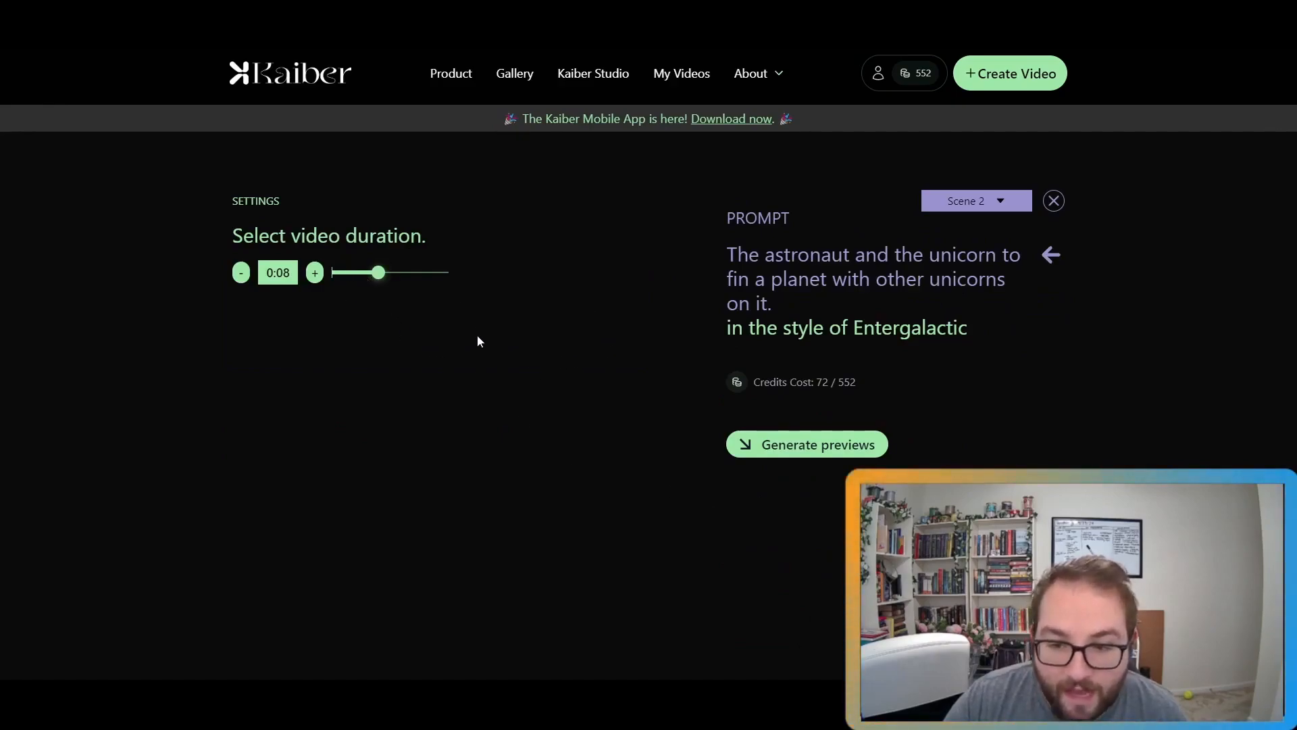
drag(378, 277, 411, 282)
click(779, 438)
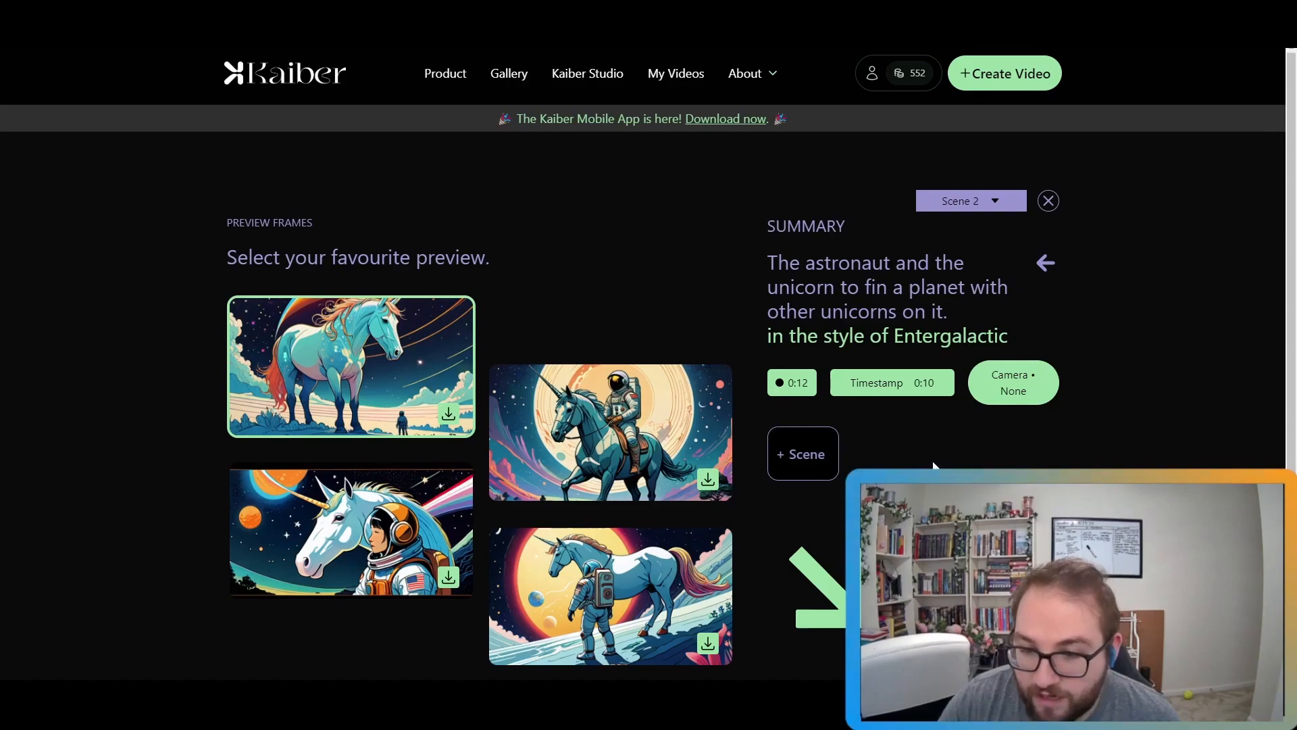
Step: Create the two-scene video and open the result in full screen
click(831, 595)
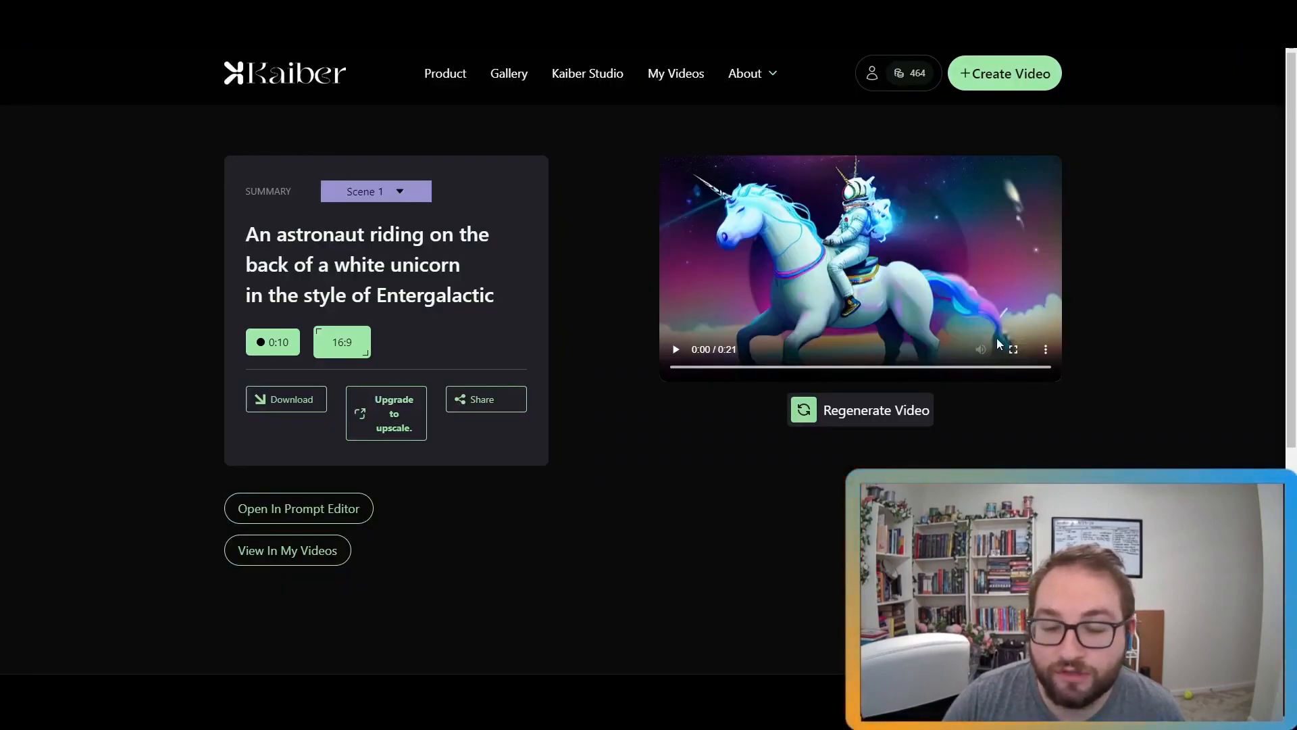
click(1013, 349)
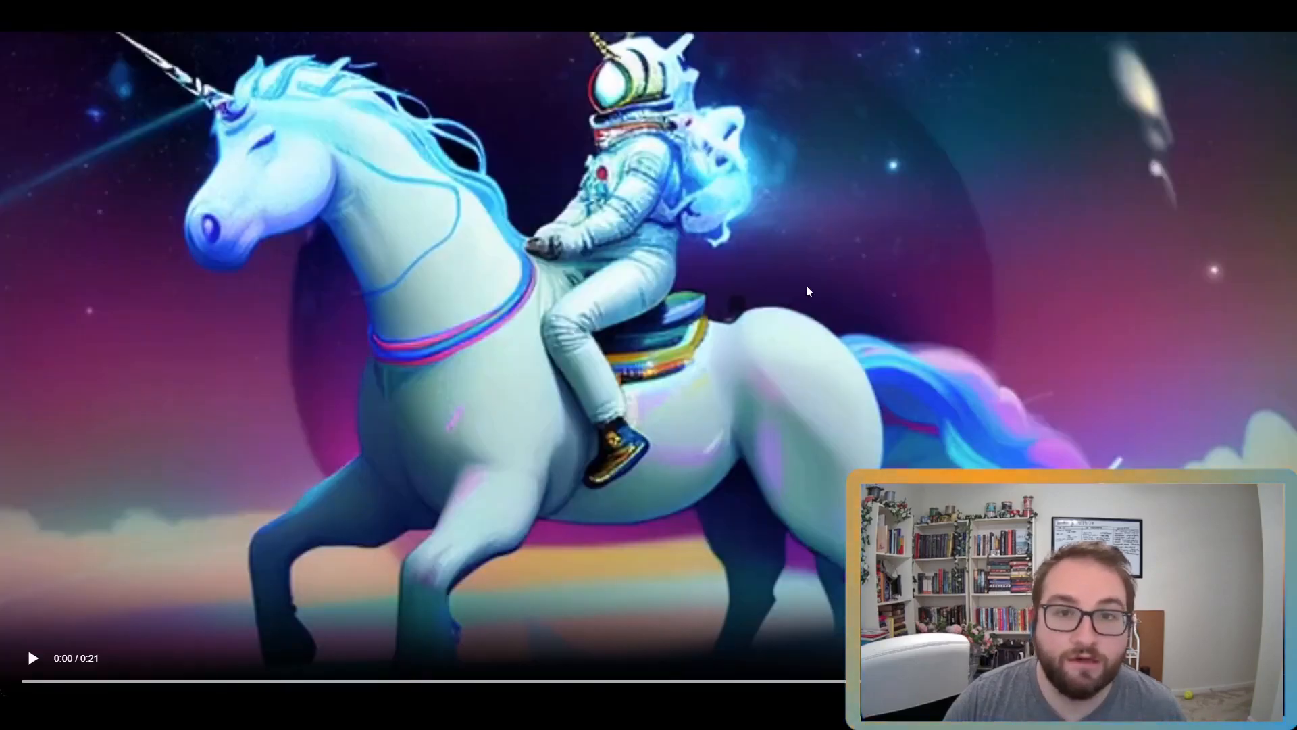